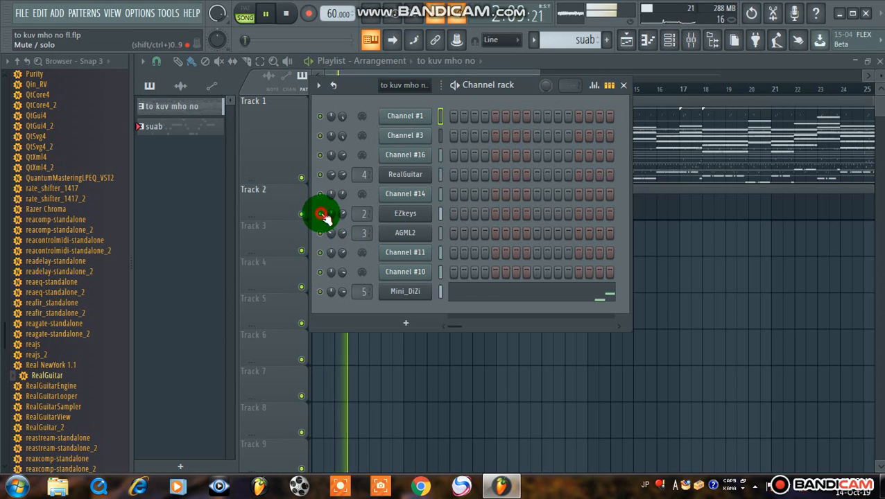
# Unmute the AGML2 and RealGuitar channels to hear them with EZkeys, and solo the EZkeys channel
pyautogui.click(321, 233)
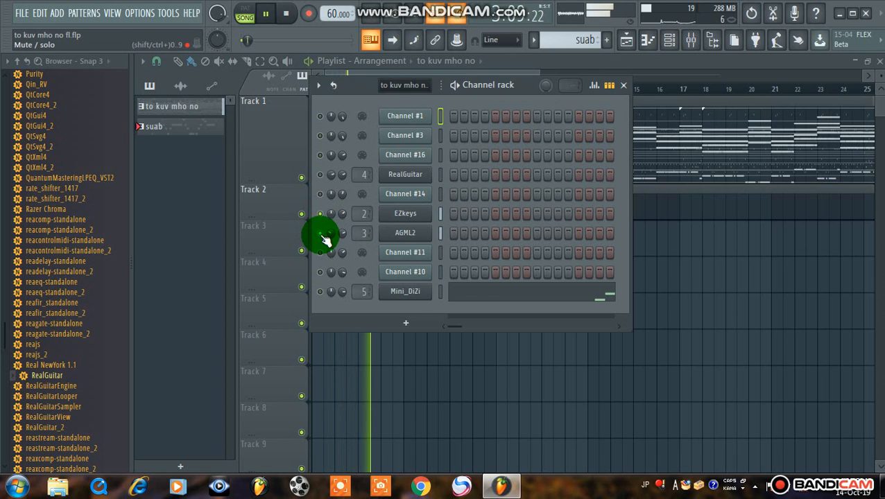
pyautogui.click(320, 175)
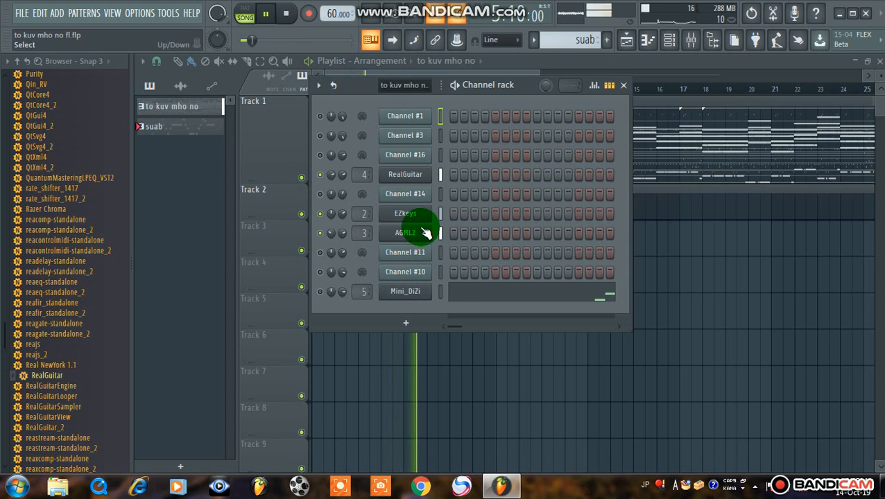
pyautogui.rightClick(320, 214)
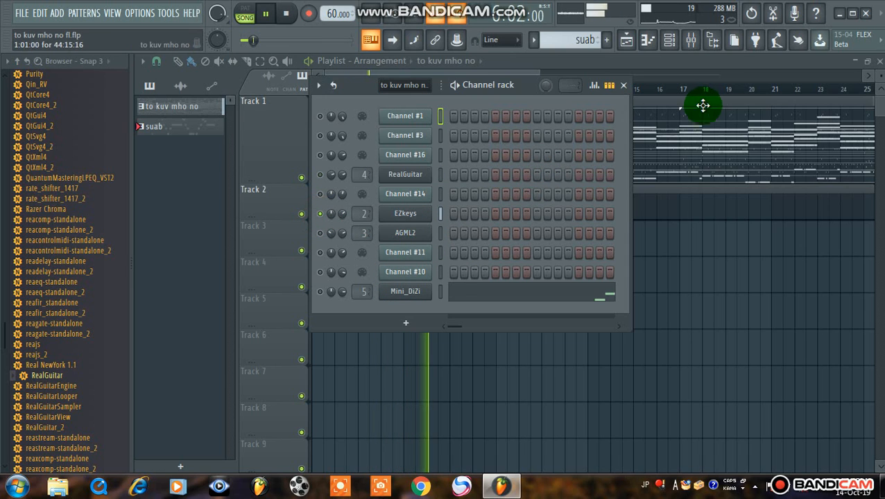
# Inspect the Fruity Reeverb 2 effect on mixer track Insert 2, and close the effect and the mixer
pyautogui.click(692, 42)
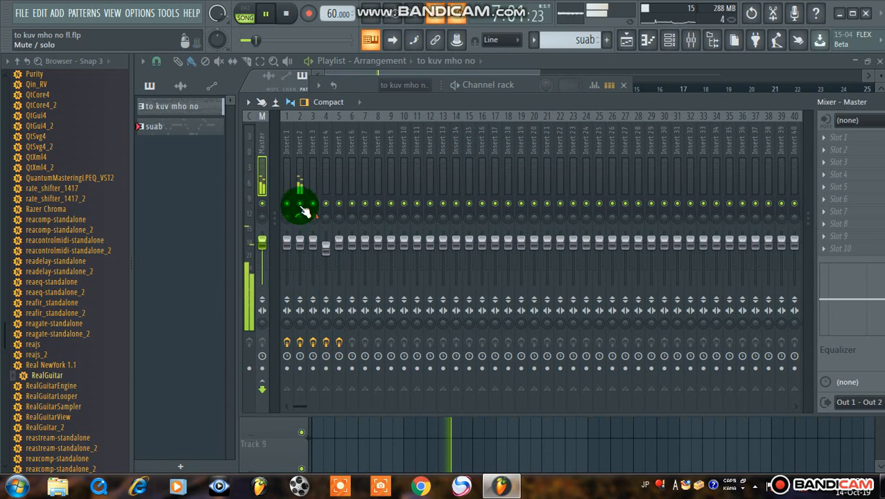
pyautogui.click(296, 186)
pyautogui.moveTo(624, 99); pyautogui.dragTo(488, 96)
pyautogui.click(706, 133)
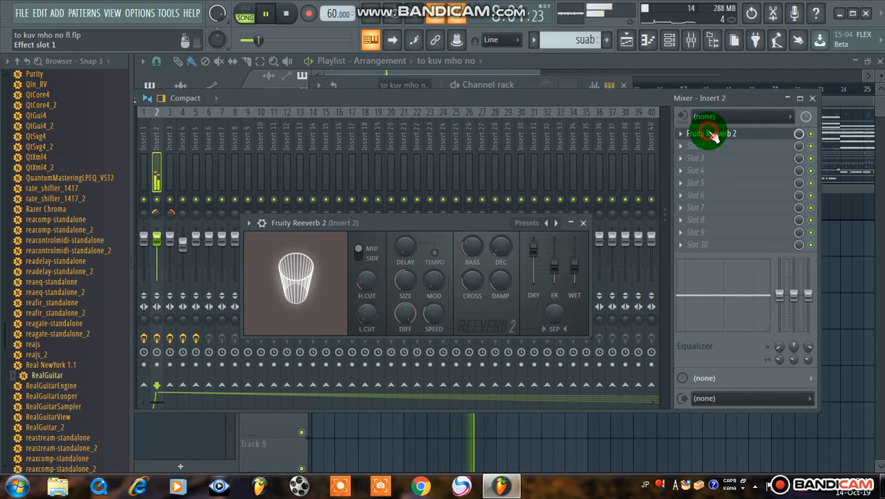
pyautogui.click(582, 222)
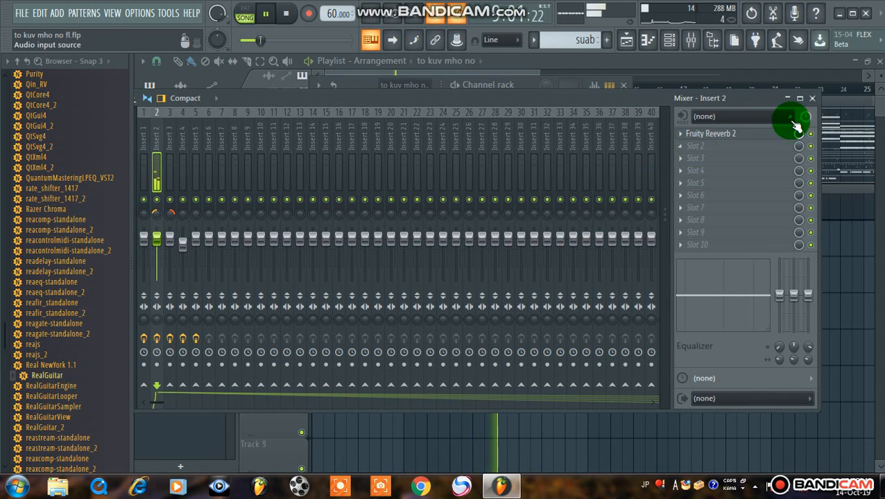
pyautogui.click(812, 98)
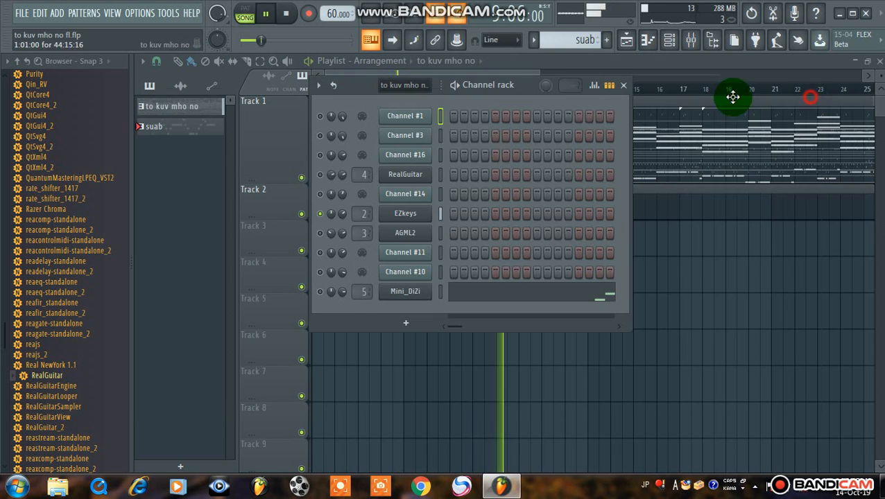
# Adjust the Reverb and Comp controls in the EZkeys instrument, turning Comp up to 100%, and close it
pyautogui.click(419, 216)
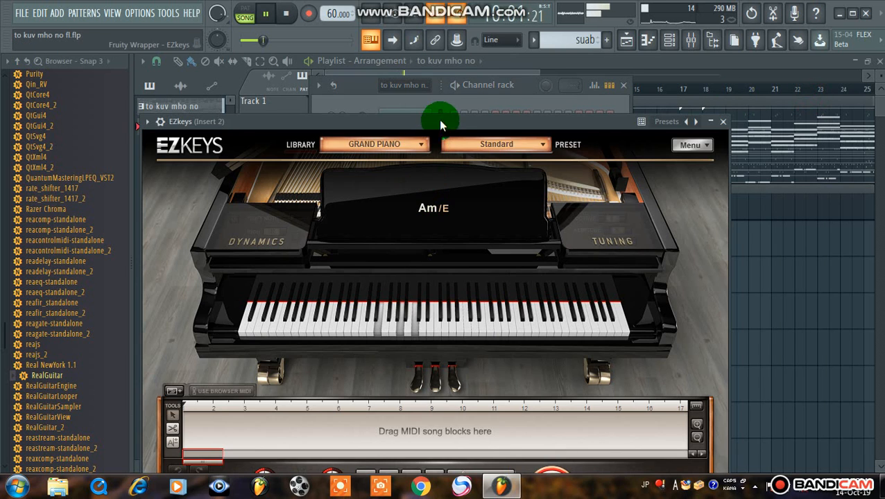
pyautogui.moveTo(440, 115); pyautogui.dragTo(502, 26)
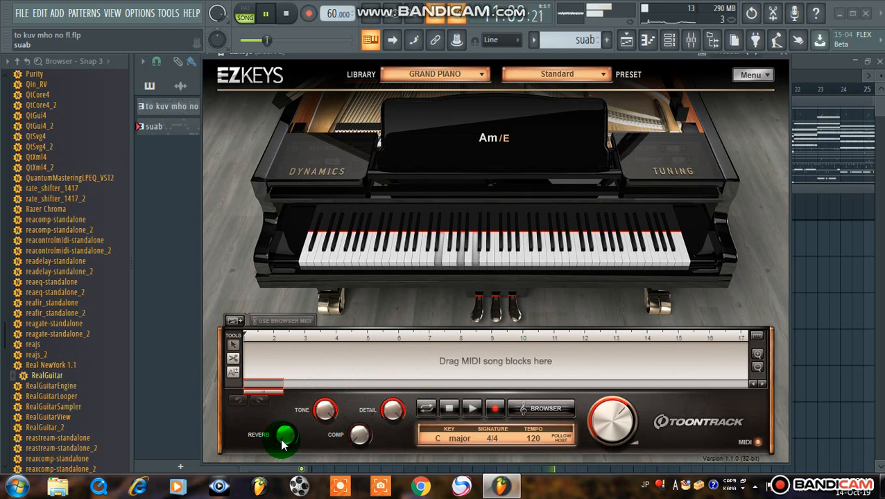
pyautogui.moveTo(283, 445)
pyautogui.mouseDown()
pyautogui.moveTo(335, 438)
pyautogui.moveTo(318, 241)
pyautogui.mouseUp()
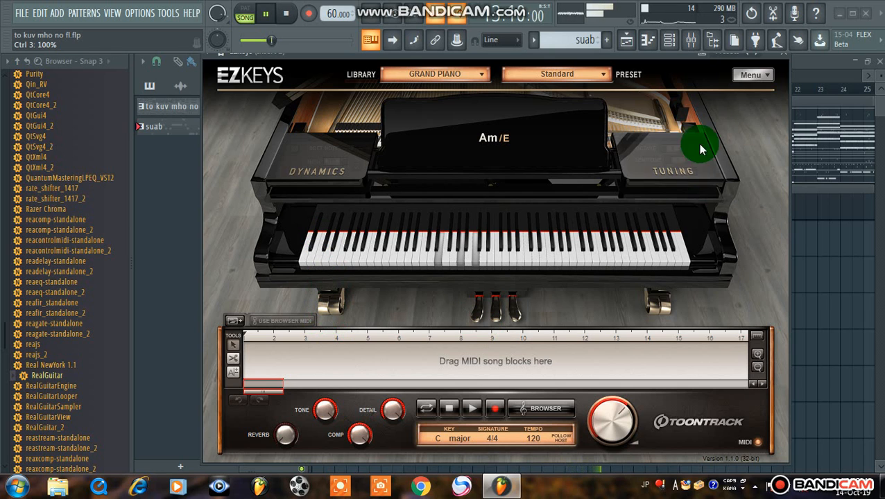
pyautogui.moveTo(673, 55); pyautogui.dragTo(652, 112)
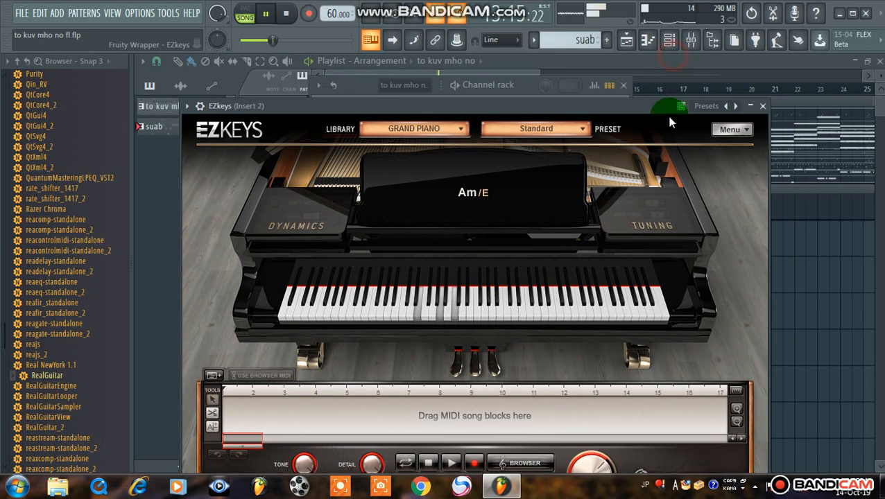
pyautogui.click(765, 109)
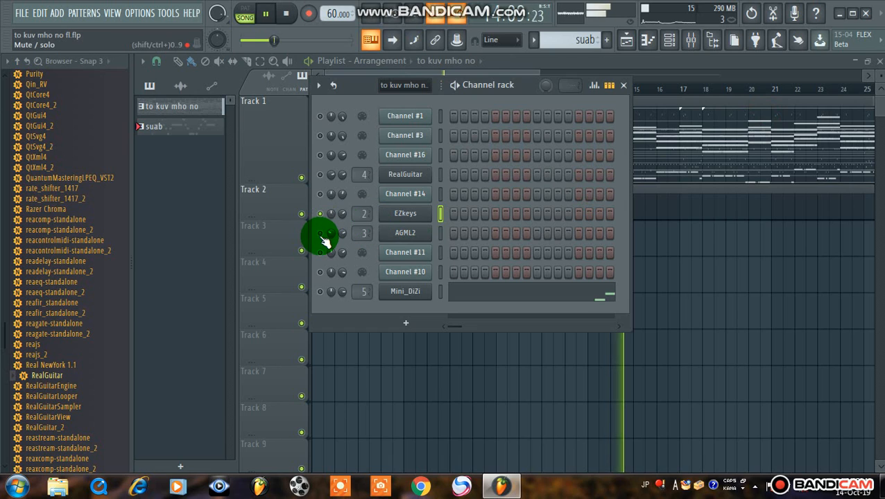
# Open the AGML2 channel's Ample Guitar instrument, view its settings and close it
pyautogui.click(406, 239)
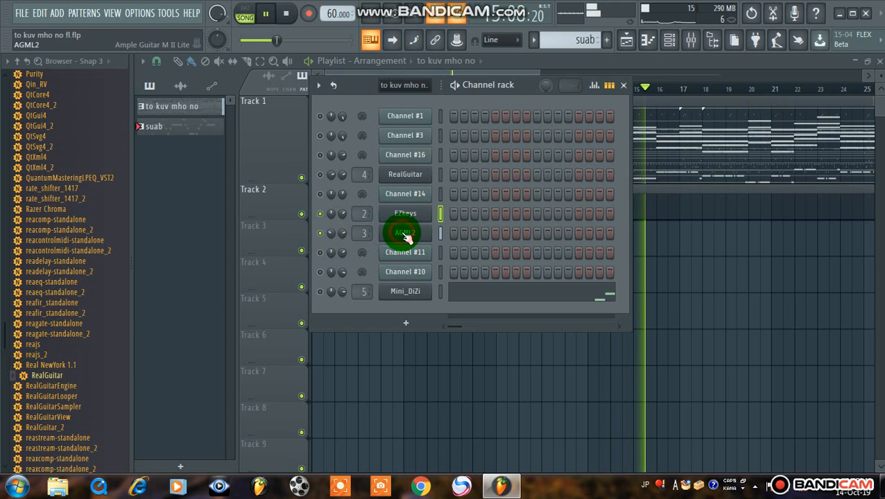
pyautogui.click(411, 222)
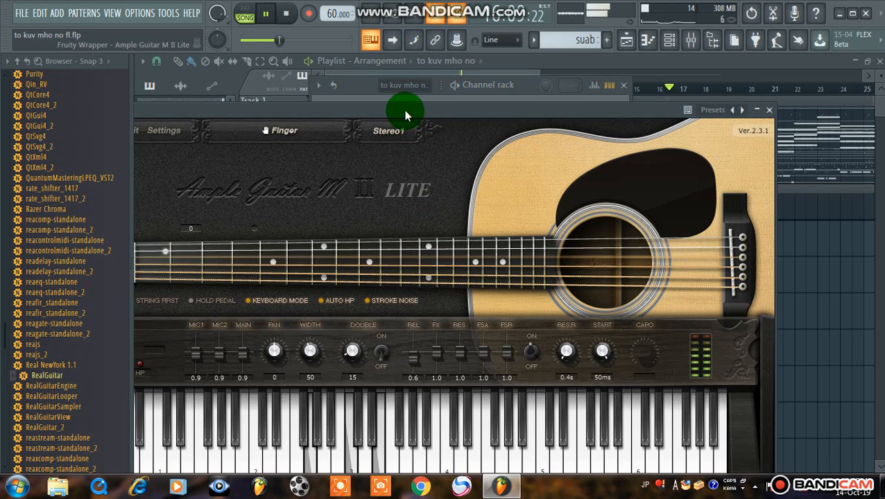
pyautogui.moveTo(405, 110); pyautogui.dragTo(600, 76)
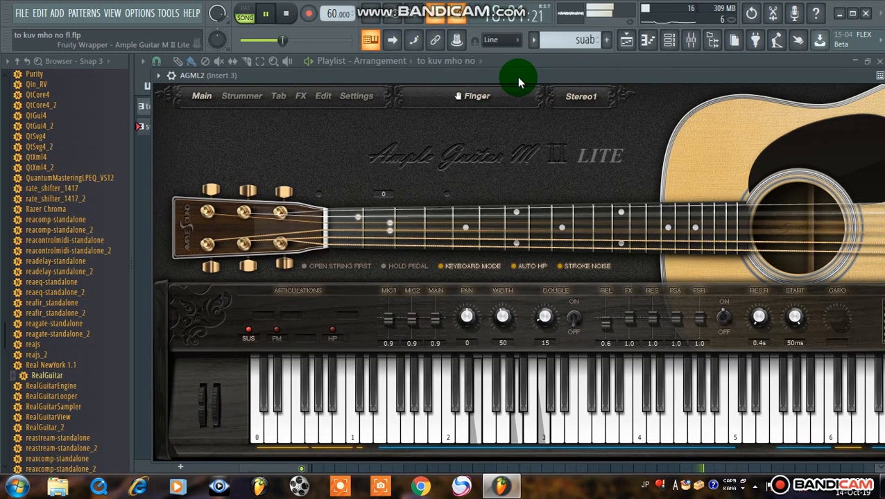
pyautogui.moveTo(516, 77); pyautogui.dragTo(425, 162)
pyautogui.click(740, 118)
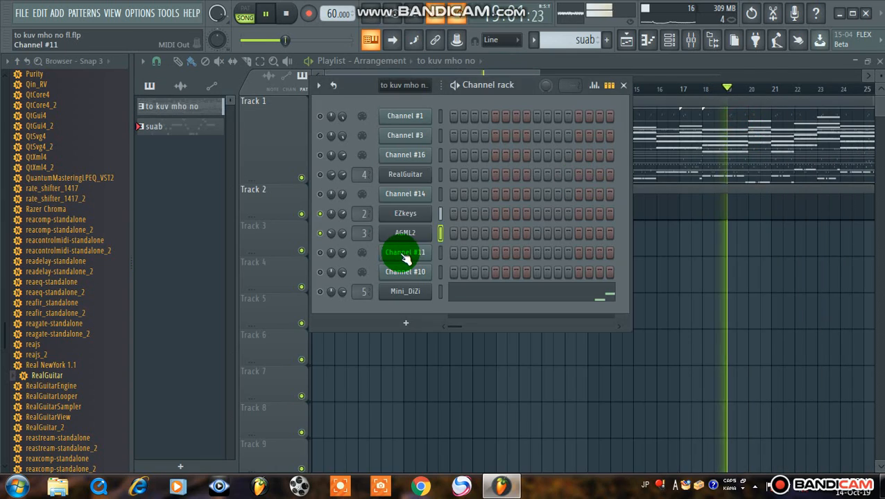
# Mute AGML2, select the EZkeys channel, and load Fruity Parametric EQ 2 into slot 2 of mixer track Insert 2
pyautogui.click(441, 214)
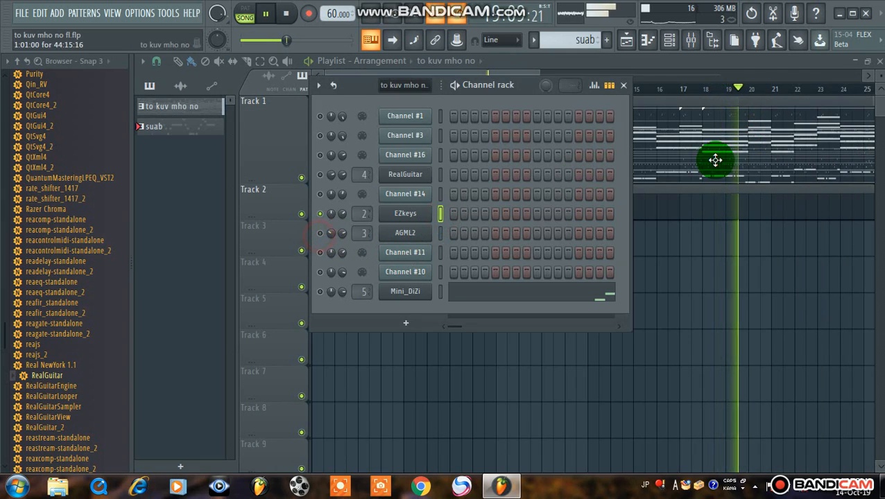
pyautogui.click(692, 41)
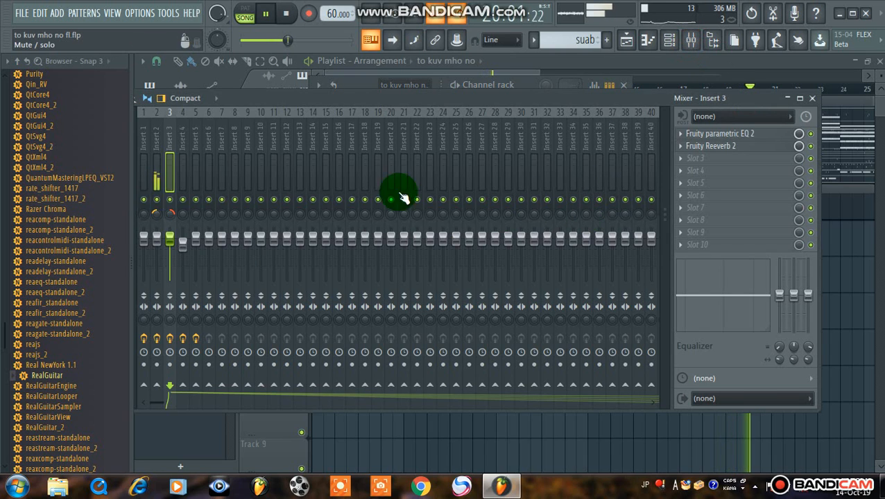
pyautogui.click(156, 174)
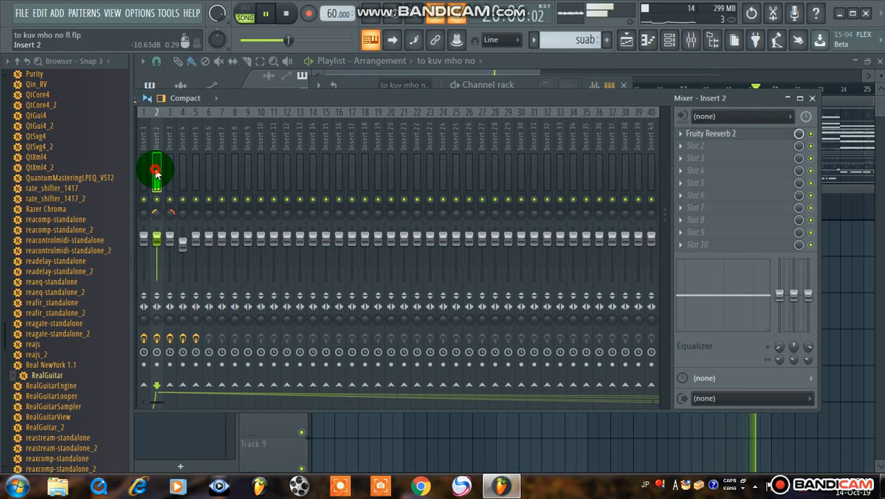
pyautogui.click(716, 146)
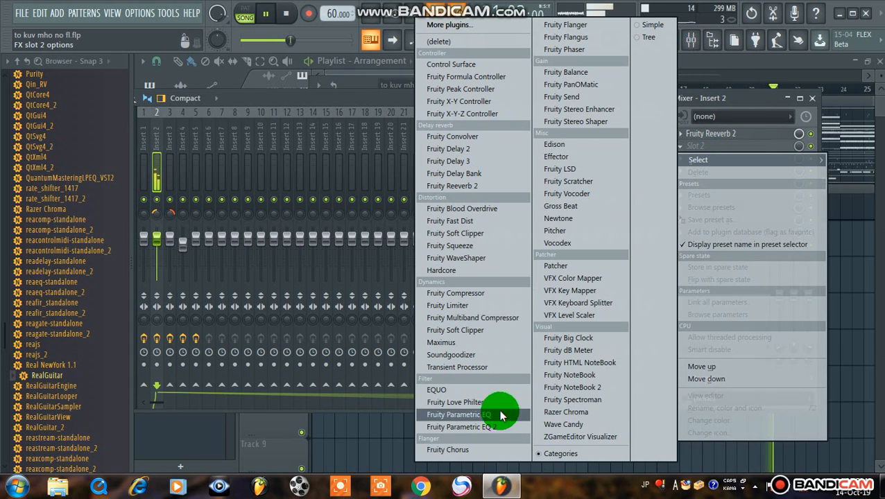
pyautogui.click(499, 428)
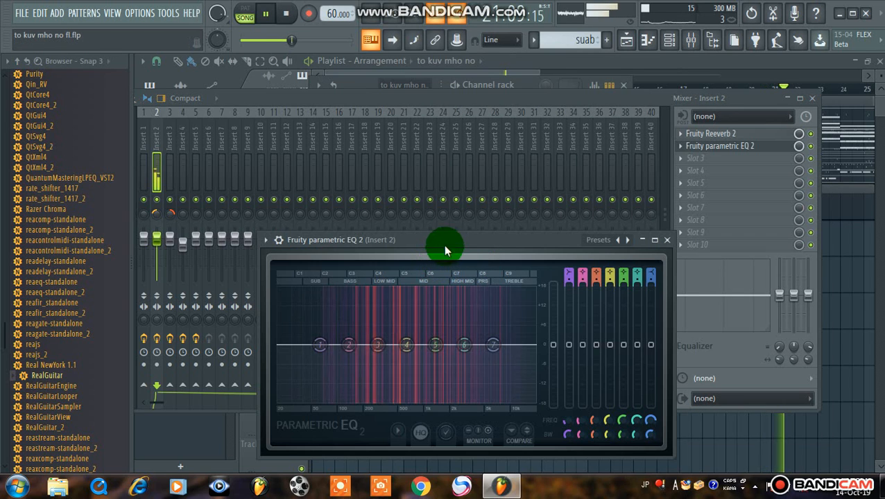
# Shape band 1 of the Insert 2 EQ into a low cut, with its handle at minimum level between 50 and 100 Hz
pyautogui.moveTo(446, 246); pyautogui.dragTo(463, 85)
pyautogui.moveTo(338, 199); pyautogui.dragTo(344, 254)
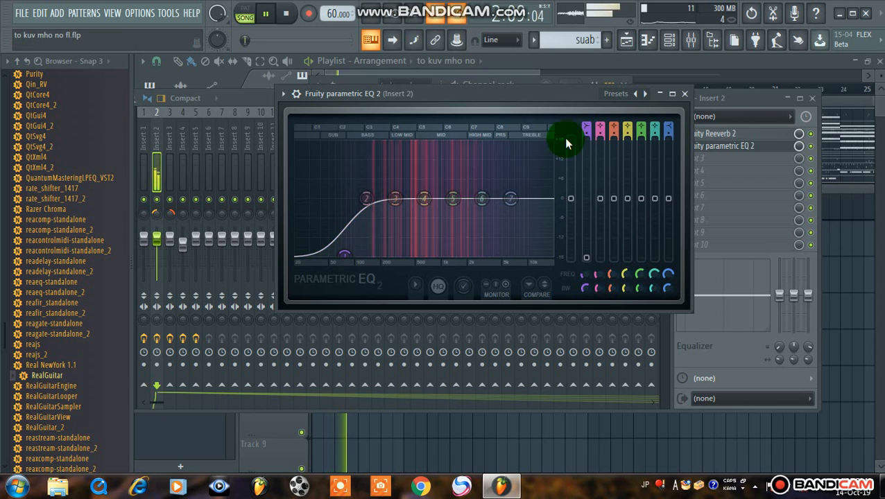
pyautogui.click(685, 93)
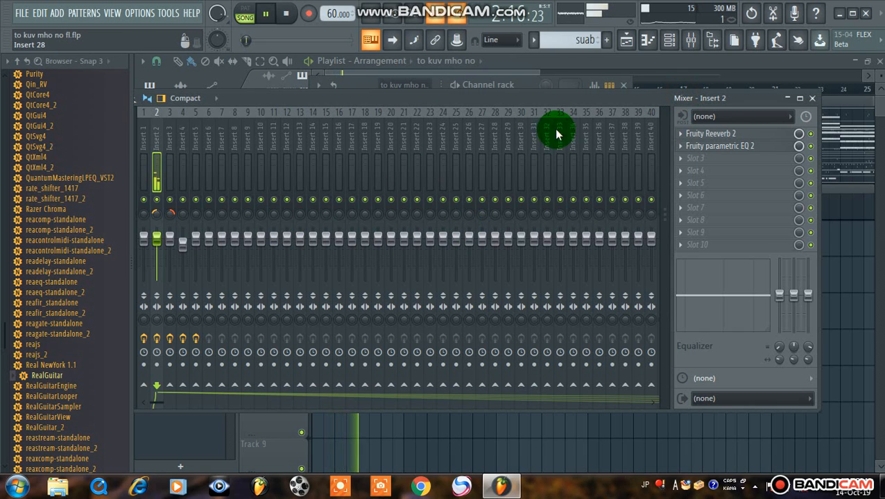
# Solo the AGML2 channel and inspect the Fruity Parametric EQ 2 and Fruity Reeverb 2 effects on mixer track Insert 3
pyautogui.click(669, 39)
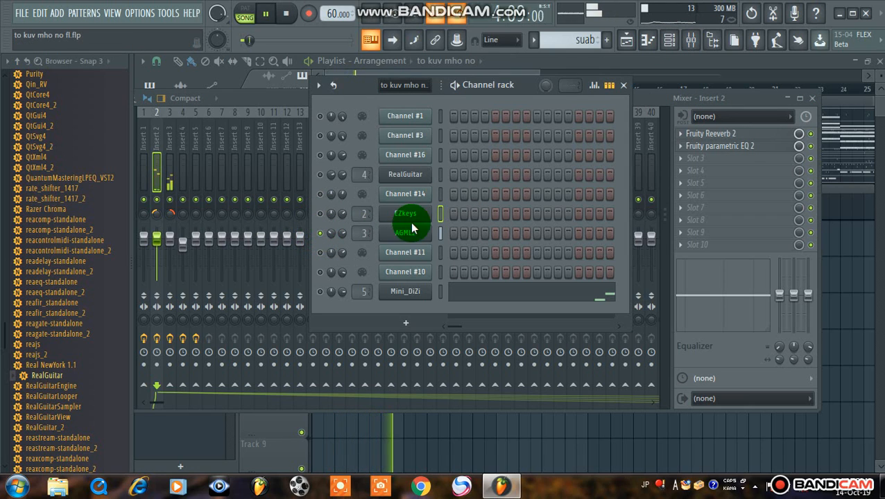
pyautogui.click(441, 234)
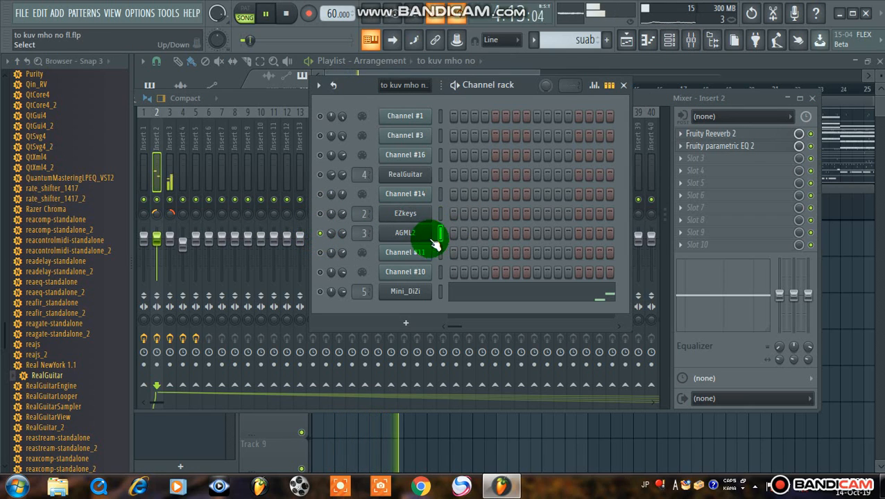
pyautogui.click(687, 45)
pyautogui.click(170, 187)
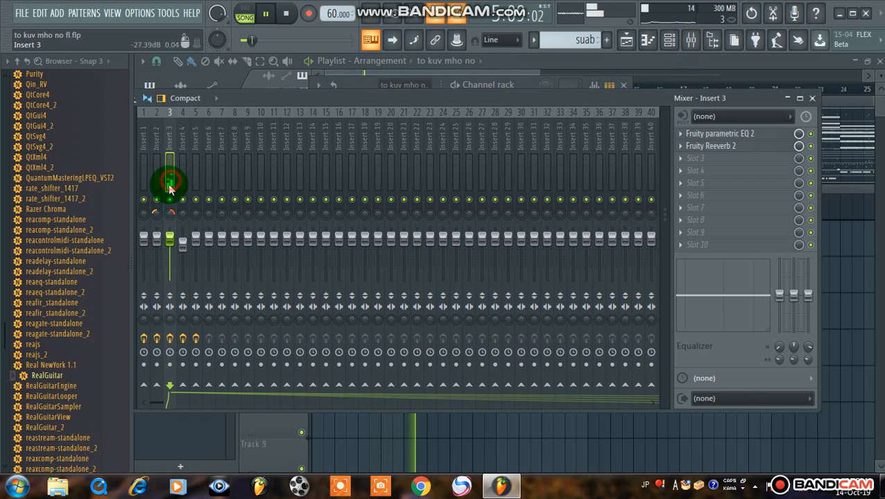
pyautogui.click(725, 135)
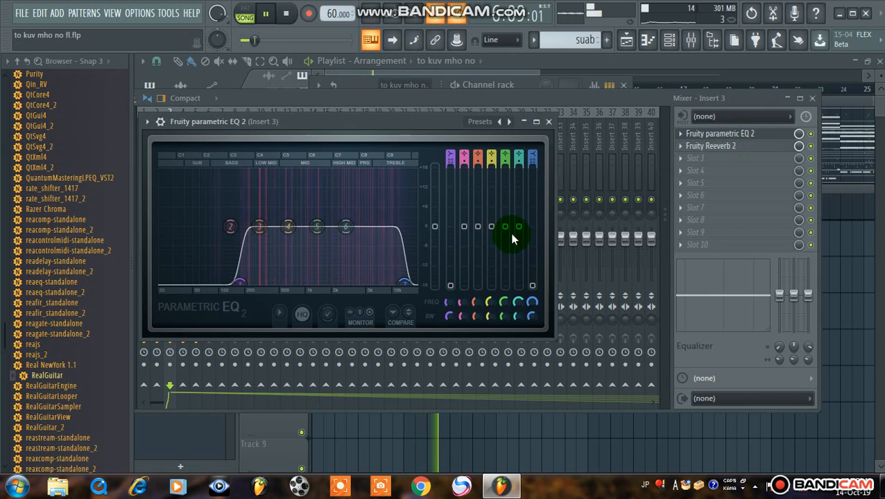
pyautogui.click(548, 122)
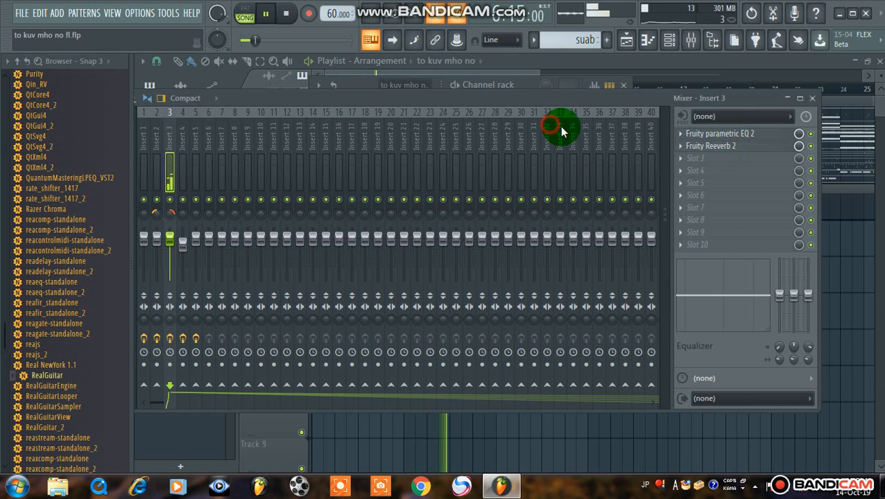
pyautogui.click(721, 147)
pyautogui.click(582, 158)
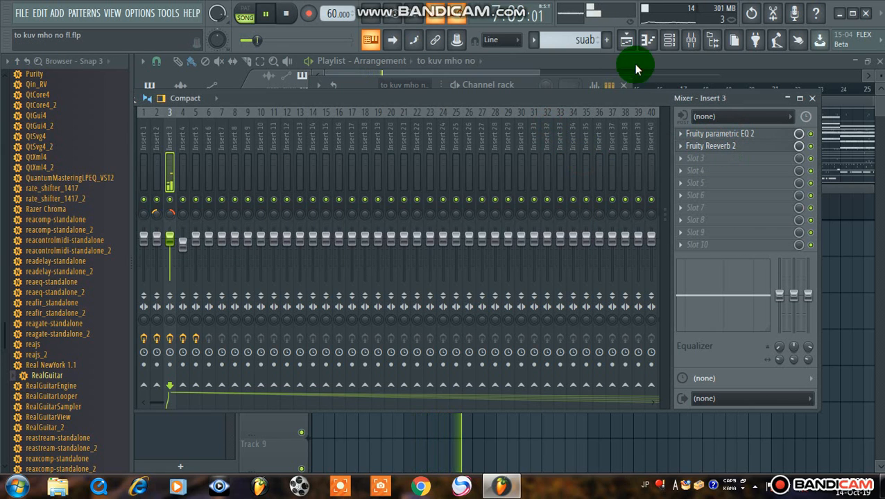
# Solo the RealGuitar channel and select its mixer track, Insert 4, to check its effects
pyautogui.click(670, 39)
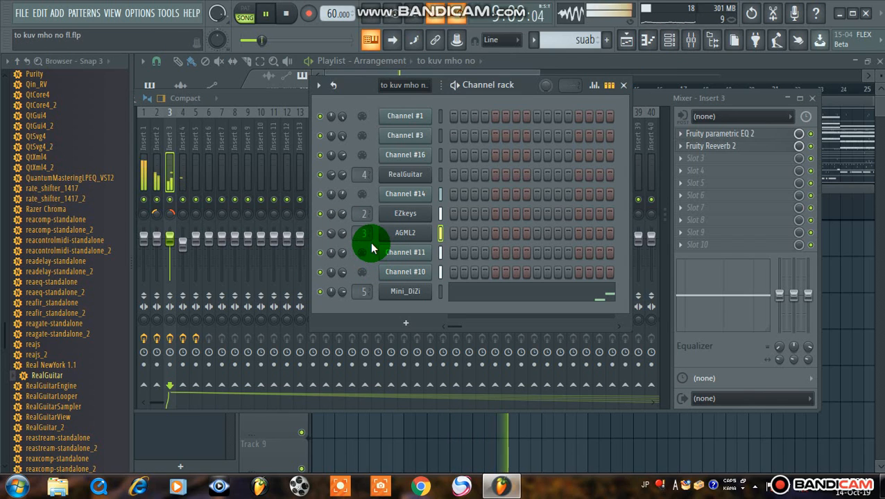
pyautogui.rightClick(319, 175)
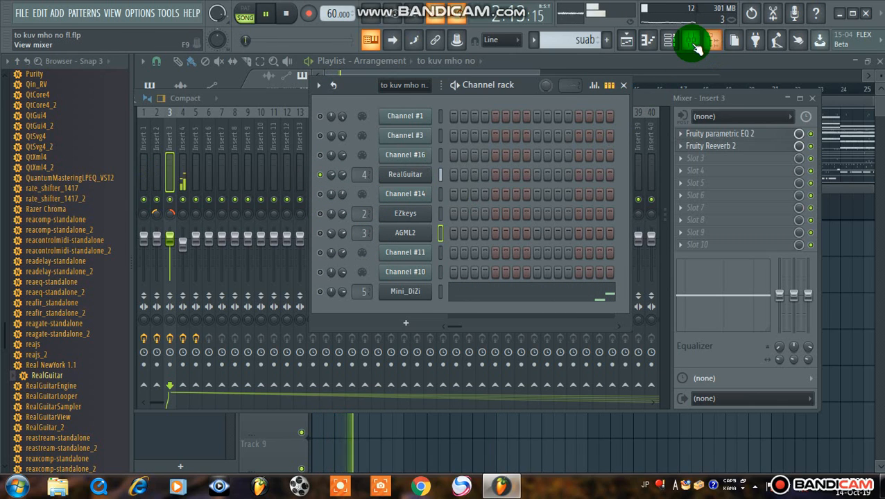
pyautogui.click(649, 46)
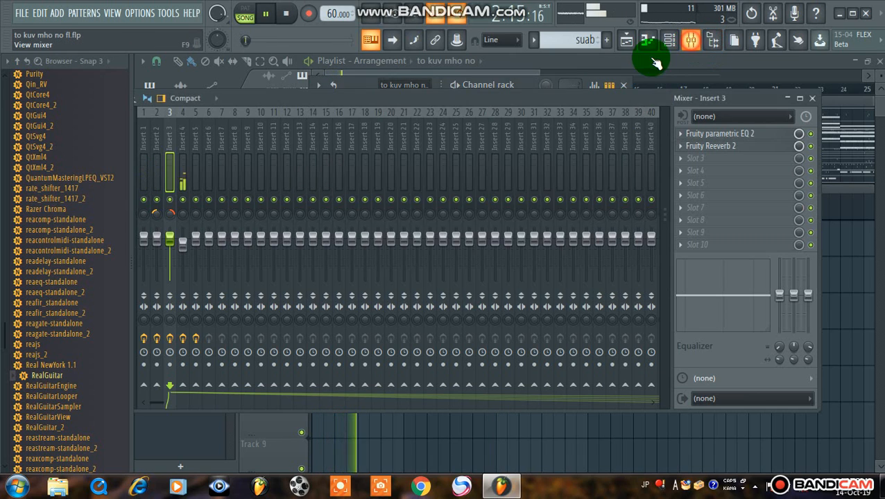
pyautogui.click(183, 174)
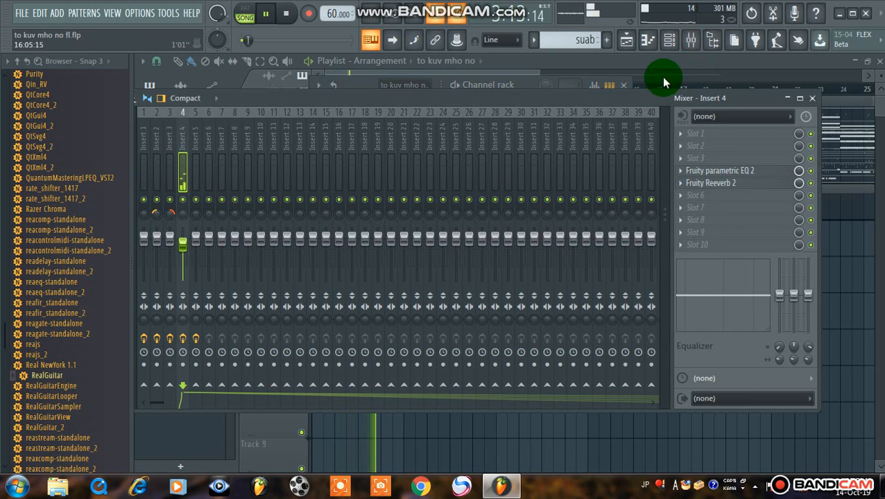
# Open the RealGuitar instrument from the channel rack and bring its full settings into view
pyautogui.click(650, 42)
pyautogui.click(405, 174)
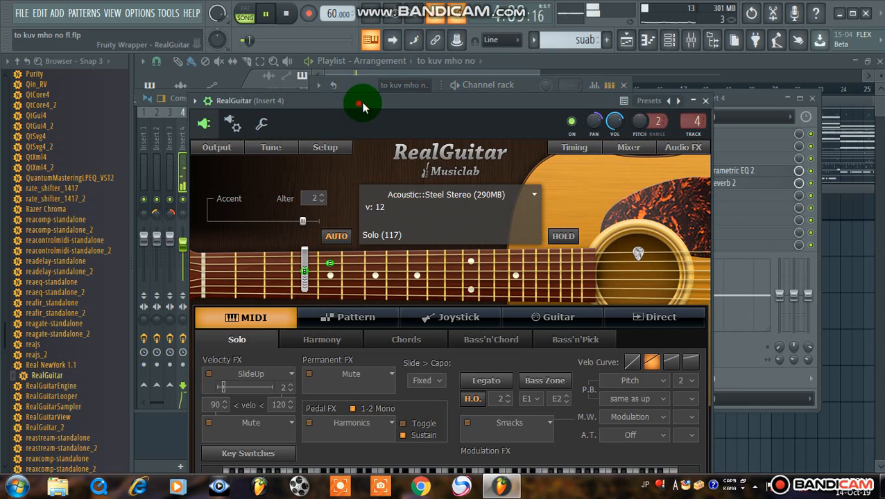
pyautogui.moveTo(362, 105); pyautogui.dragTo(437, 52)
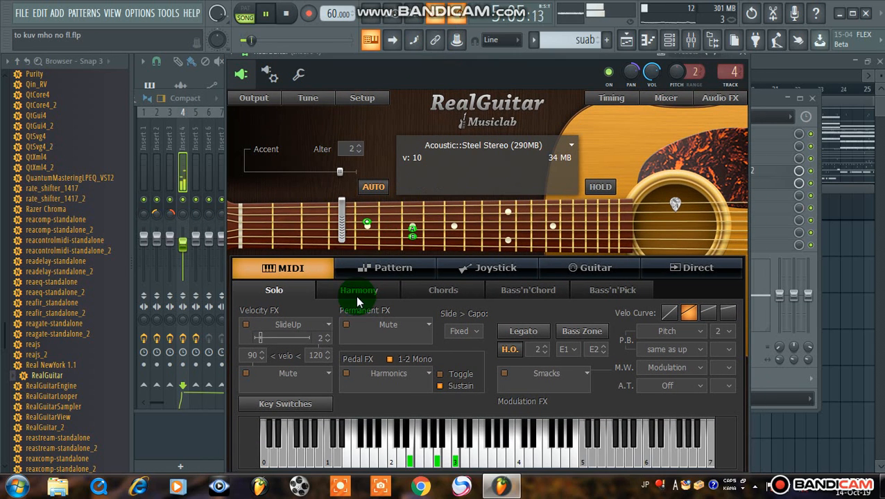
# Check RealGuitar's velocity curve and its Joystick and Direct modes, and set the instrument to Guitar mode
pyautogui.click(670, 313)
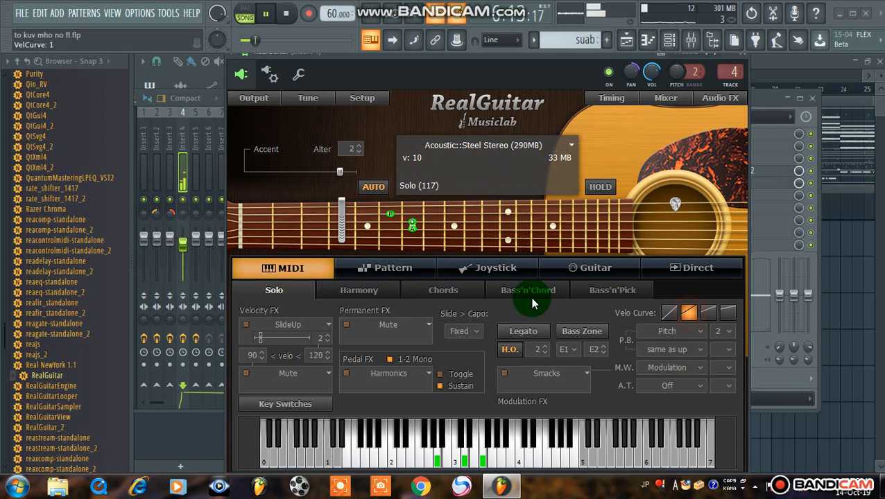
pyautogui.click(493, 271)
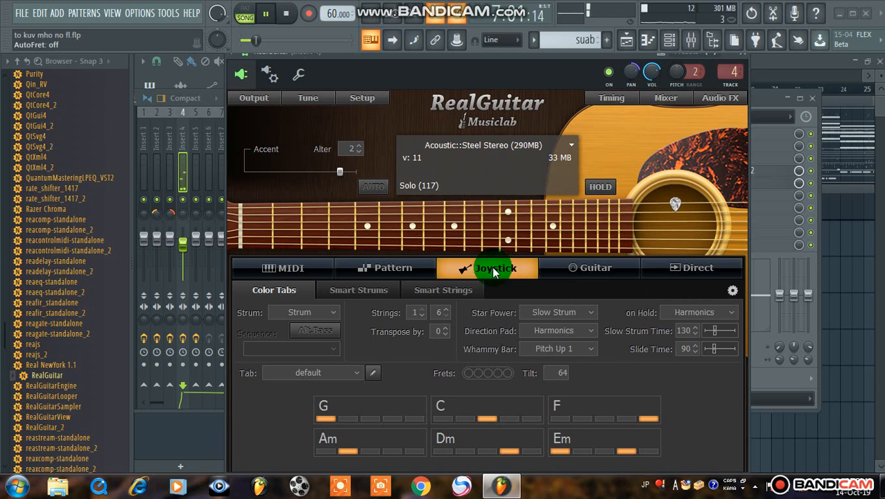
pyautogui.click(580, 272)
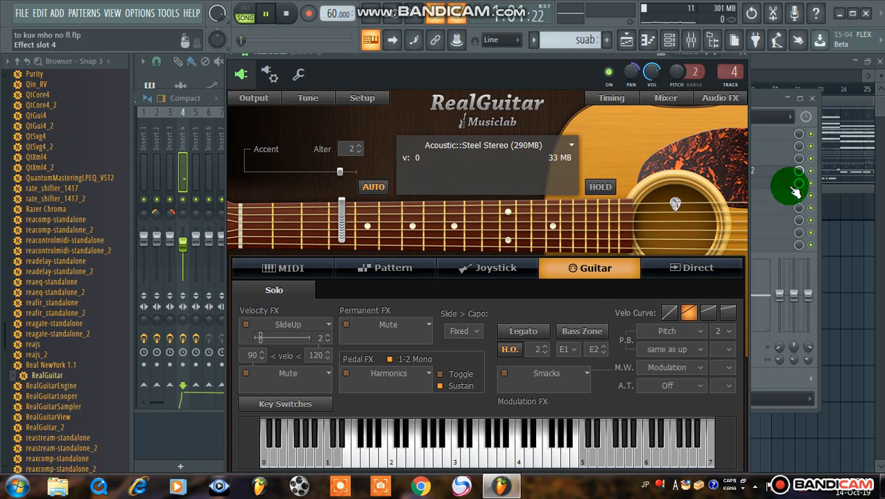
pyautogui.click(706, 263)
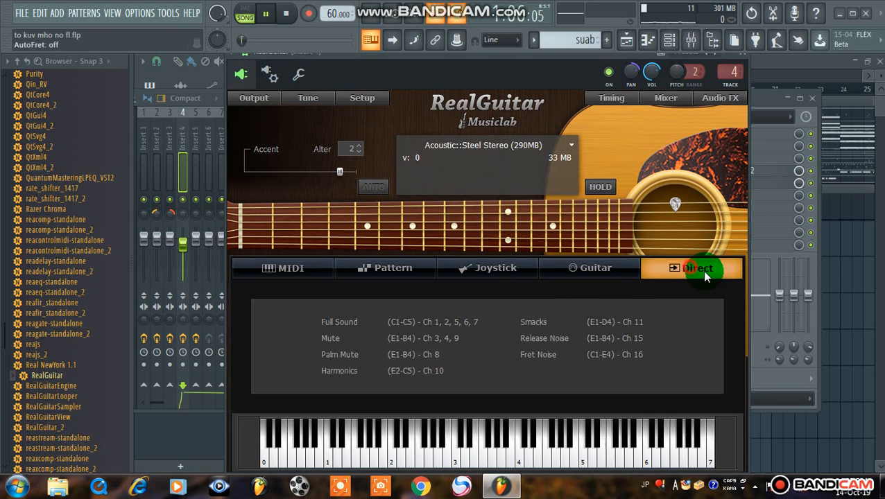
pyautogui.click(596, 267)
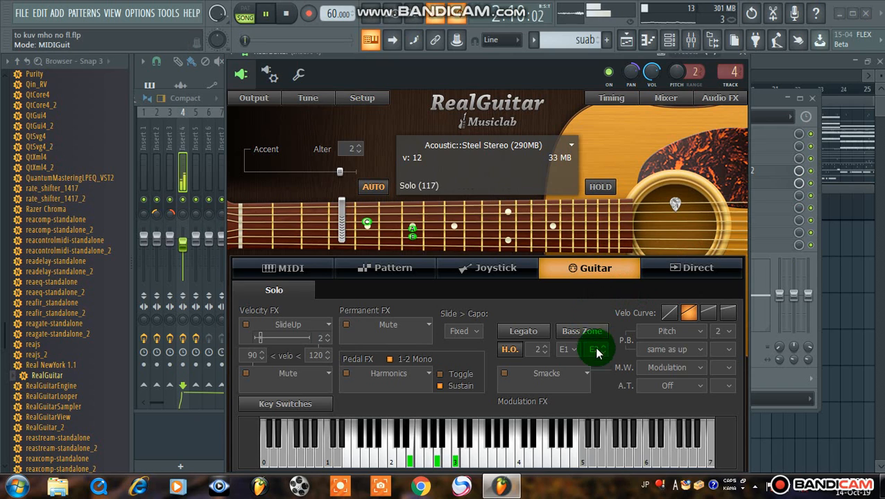
pyautogui.click(506, 374)
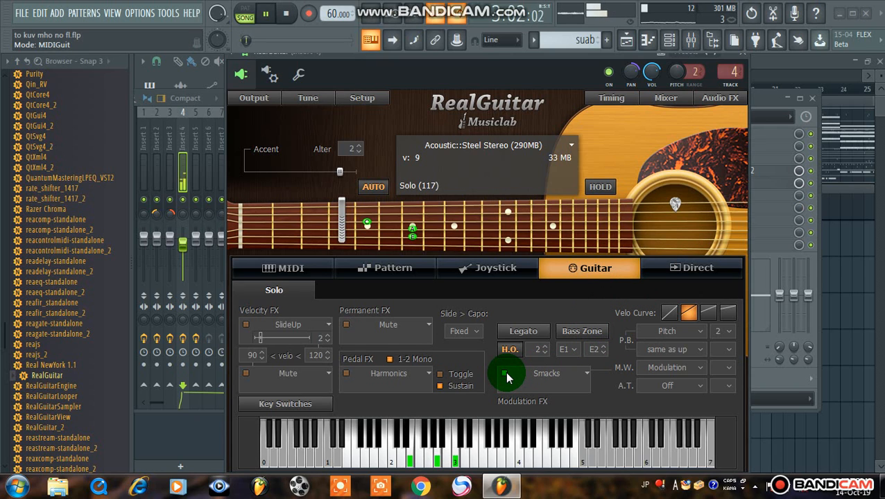
pyautogui.click(375, 187)
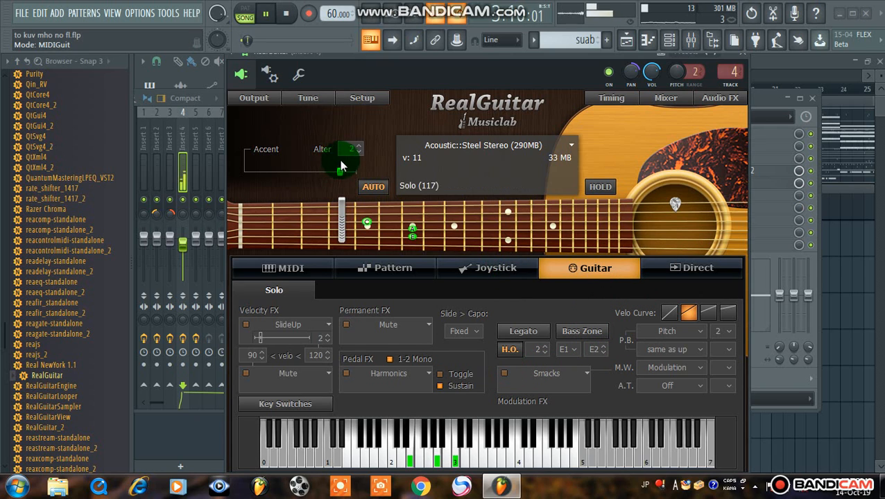
pyautogui.click(597, 186)
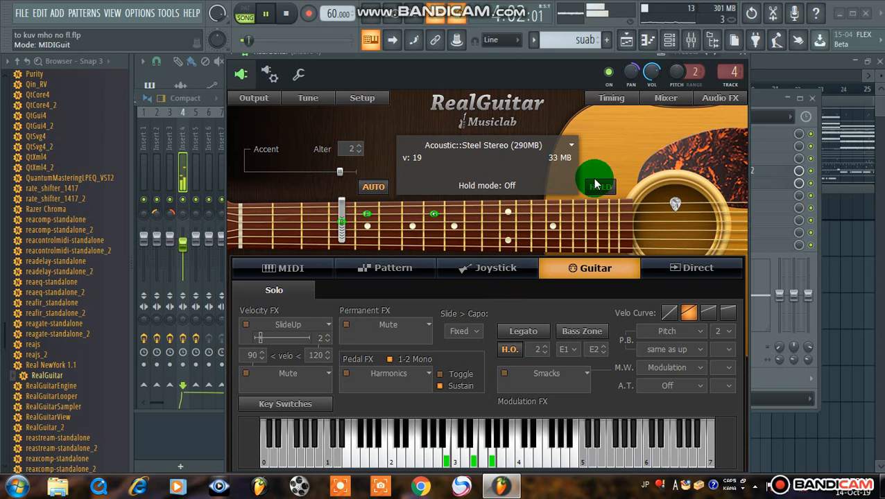
# In RealGuitar's internal mixer, set the pick noise level to -0.3 dB and test the pick, release and fret noise switches, leaving them on
pyautogui.click(644, 98)
pyautogui.click(608, 177)
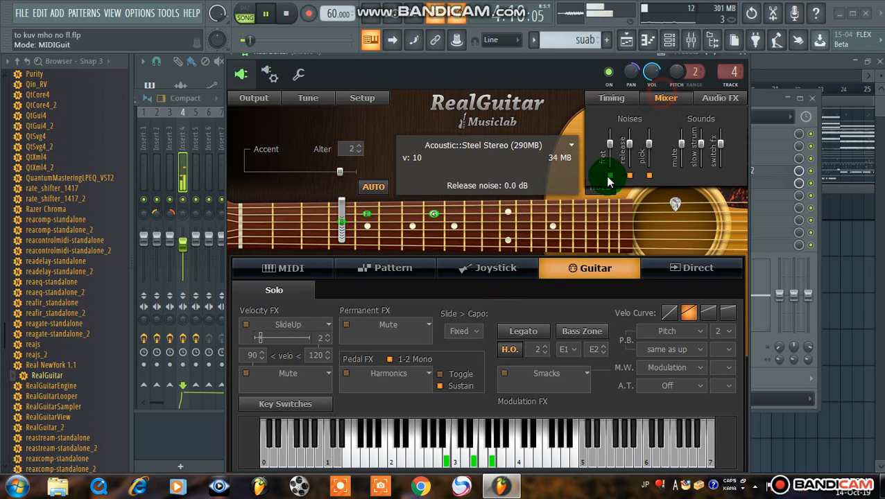
pyautogui.click(646, 147)
pyautogui.moveTo(649, 149)
pyautogui.mouseDown()
pyautogui.moveTo(649, 139)
pyautogui.moveTo(647, 169)
pyautogui.moveTo(647, 156)
pyautogui.mouseUp()
pyautogui.click(647, 174)
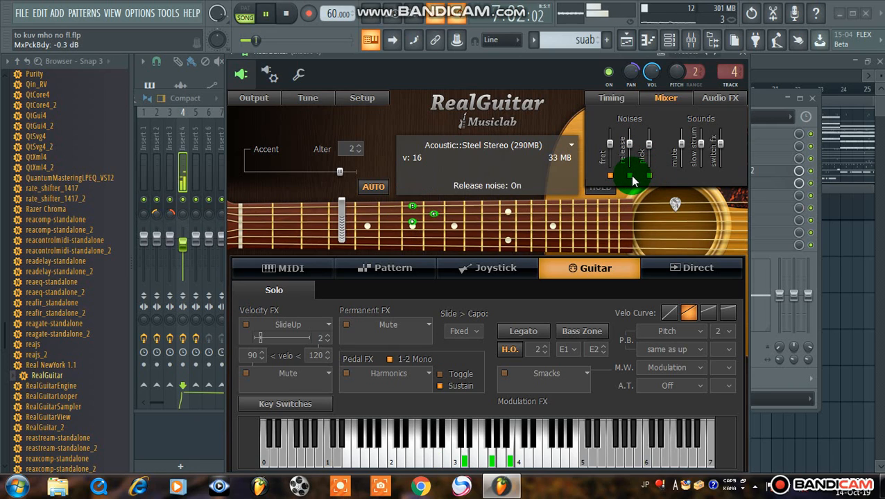
pyautogui.click(629, 176)
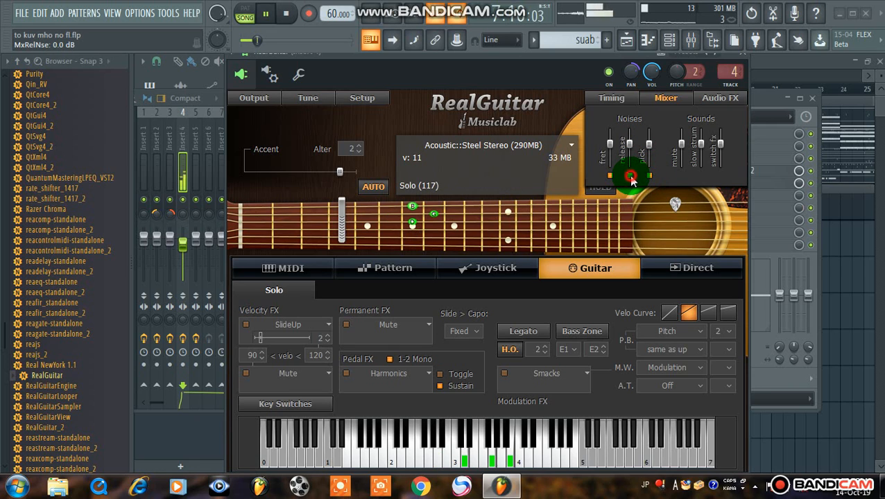
pyautogui.click(611, 176)
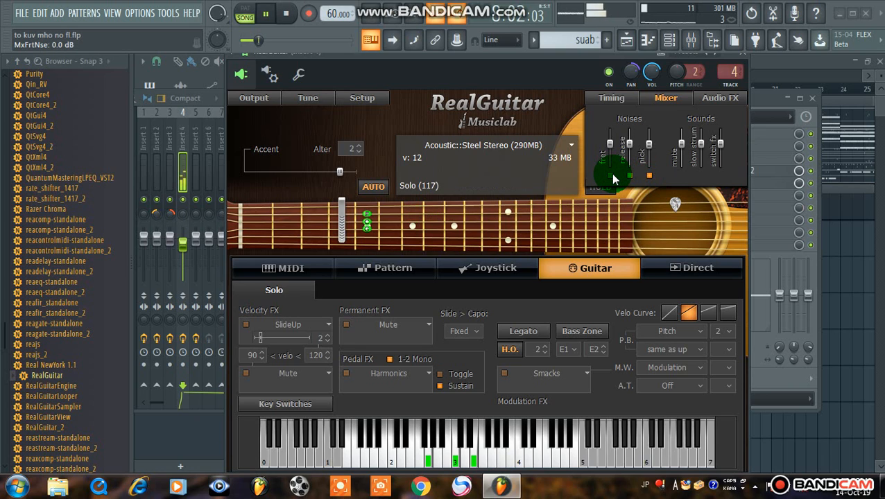
# Raise RealGuitar's slow strum sound level to 6.0 dB and move playback back to the start of the song
pyautogui.click(682, 150)
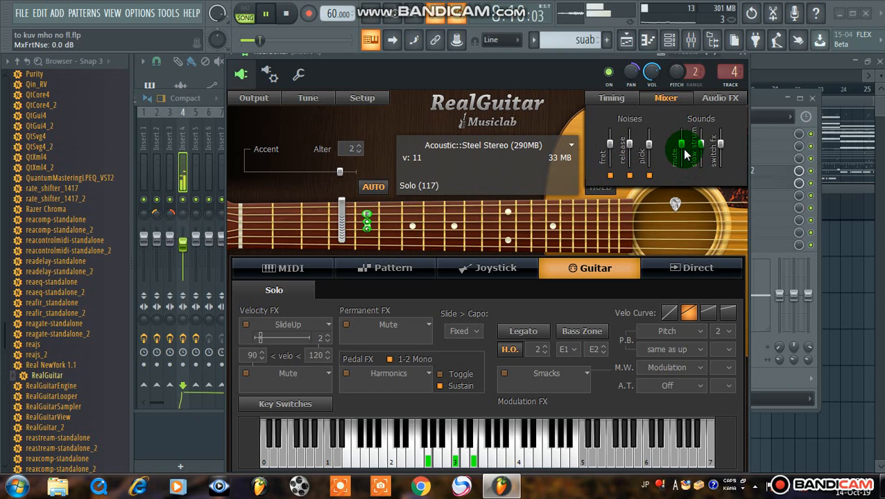
pyautogui.click(701, 150)
pyautogui.moveTo(700, 148); pyautogui.dragTo(706, 122)
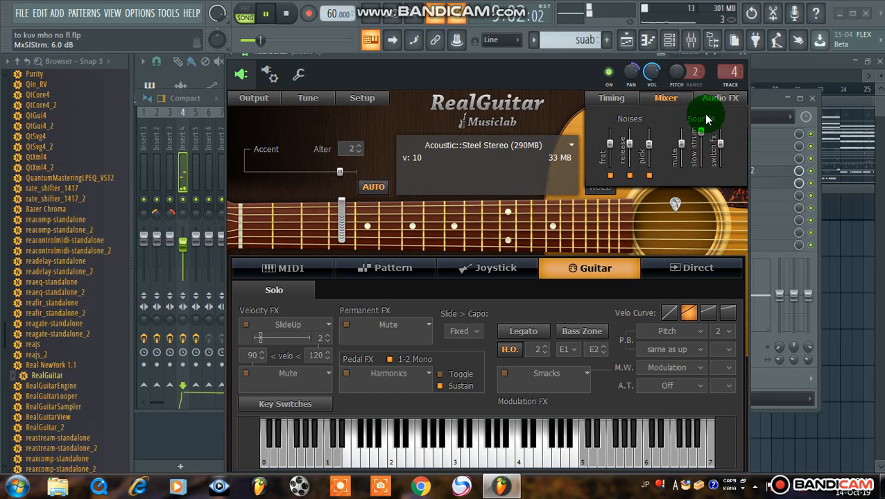
pyautogui.moveTo(263, 42); pyautogui.dragTo(239, 42)
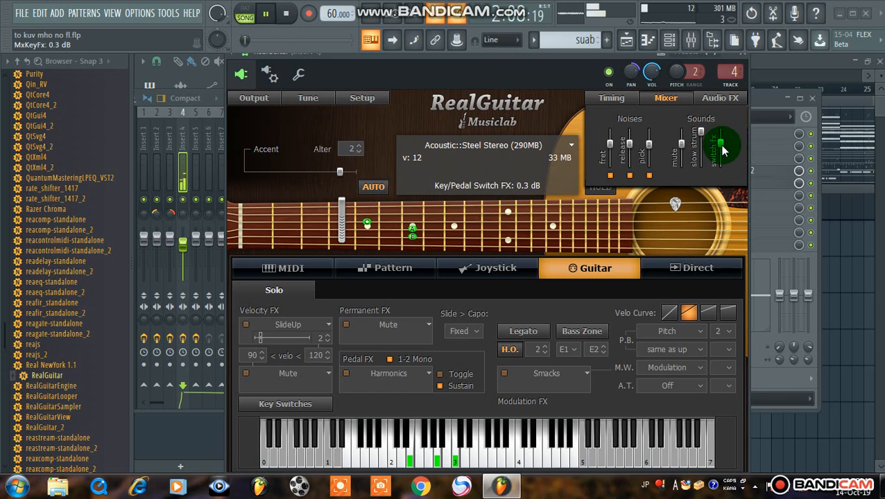
# Close RealGuitar and the channel rack, lower the Insert 4 volume fader slightly, and show the playlist
pyautogui.click(748, 62)
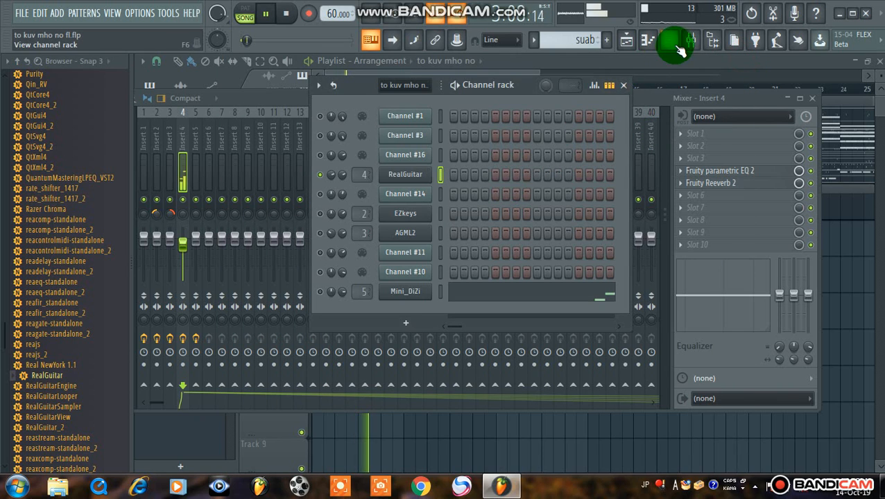
pyautogui.click(624, 84)
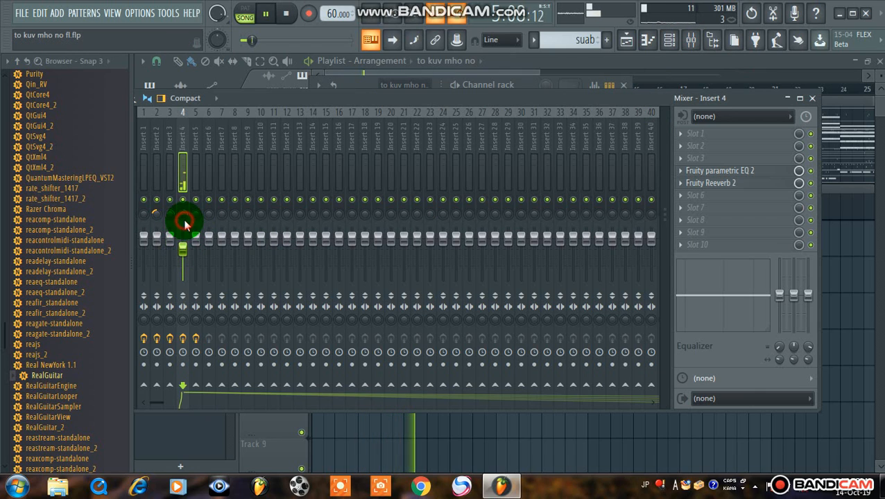
pyautogui.click(627, 38)
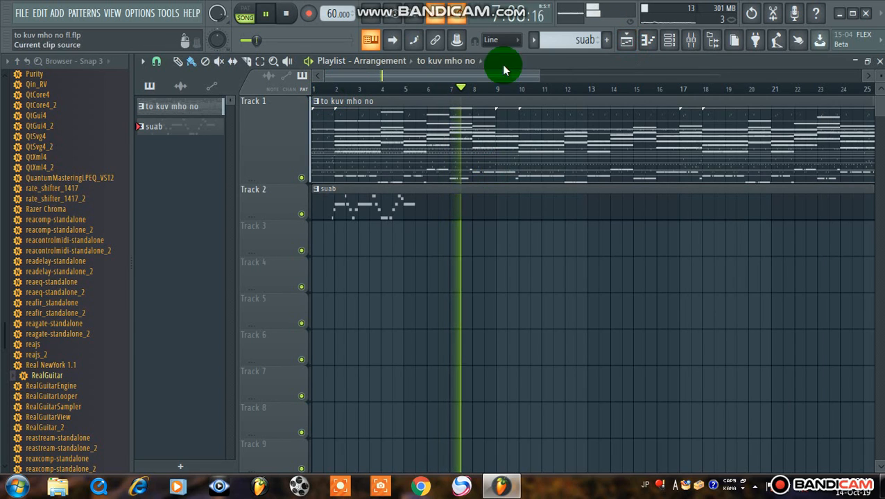
# Bring back the mixer and channel rack, and end the RealGuitar solo so that all channels play
pyautogui.click(691, 40)
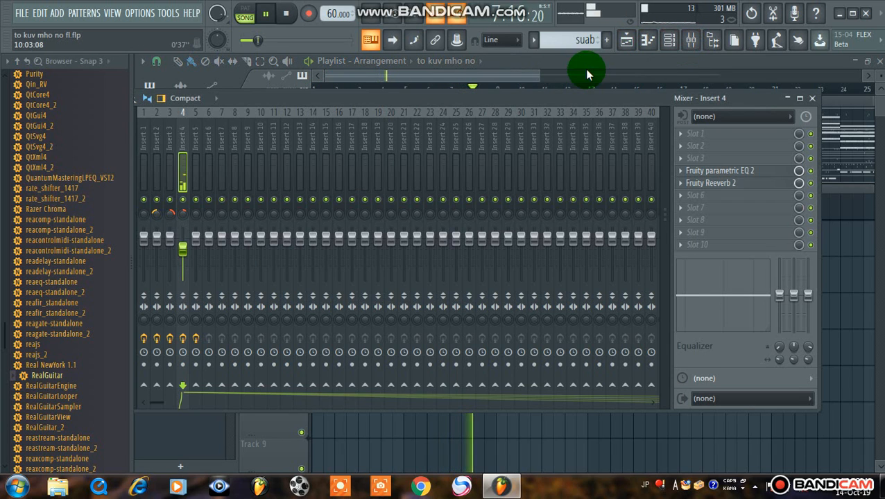
pyautogui.click(670, 41)
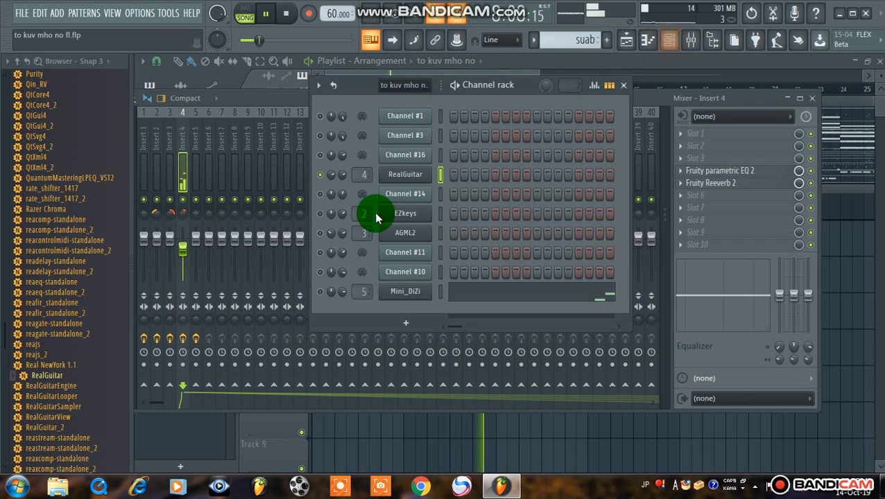
pyautogui.click(320, 272)
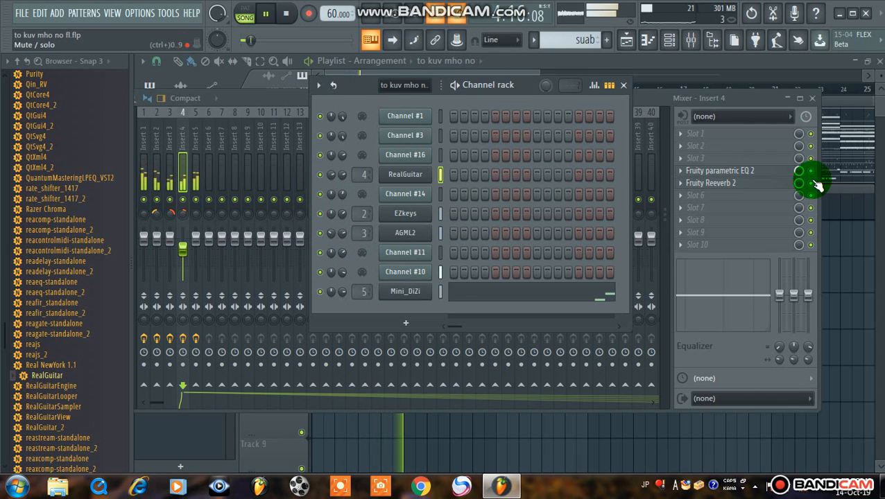
# Reposition the mixer, select Insert 1 and inspect its Soundgoodizer effect, closing the effect window when done
pyautogui.click(690, 39)
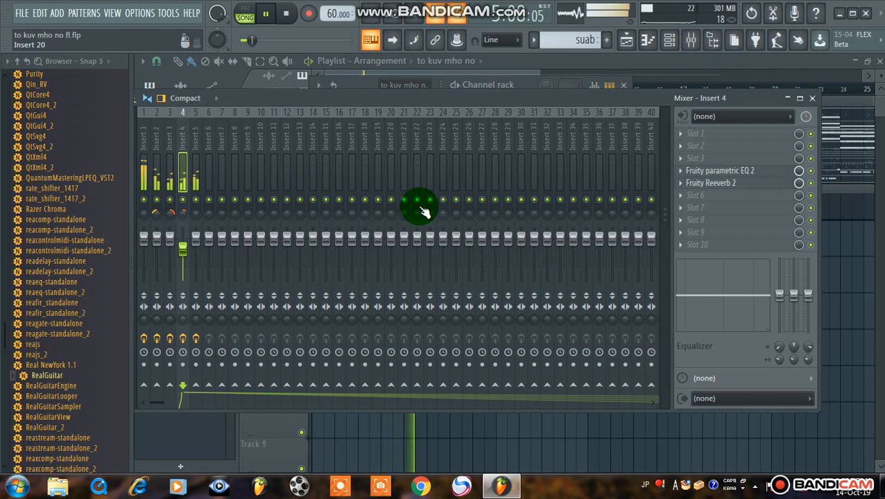
pyautogui.moveTo(408, 104)
pyautogui.mouseDown()
pyautogui.moveTo(588, 98)
pyautogui.moveTo(399, 89)
pyautogui.mouseUp()
pyautogui.click(347, 162)
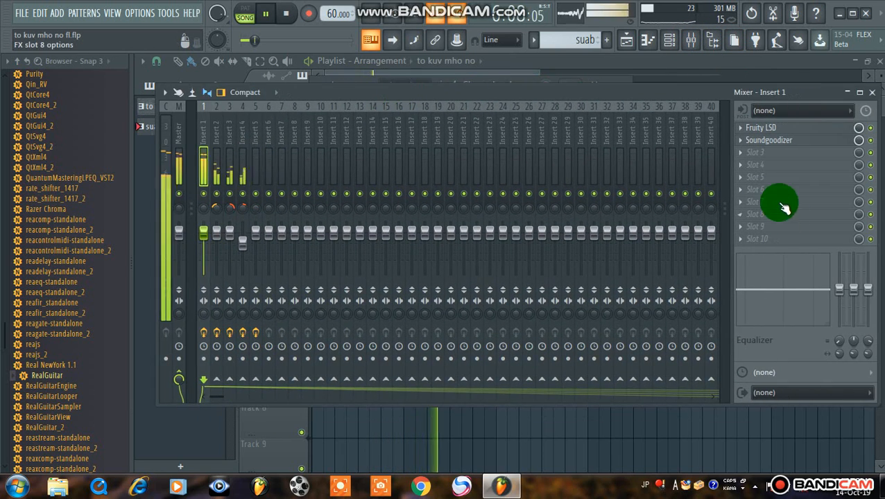
pyautogui.click(771, 139)
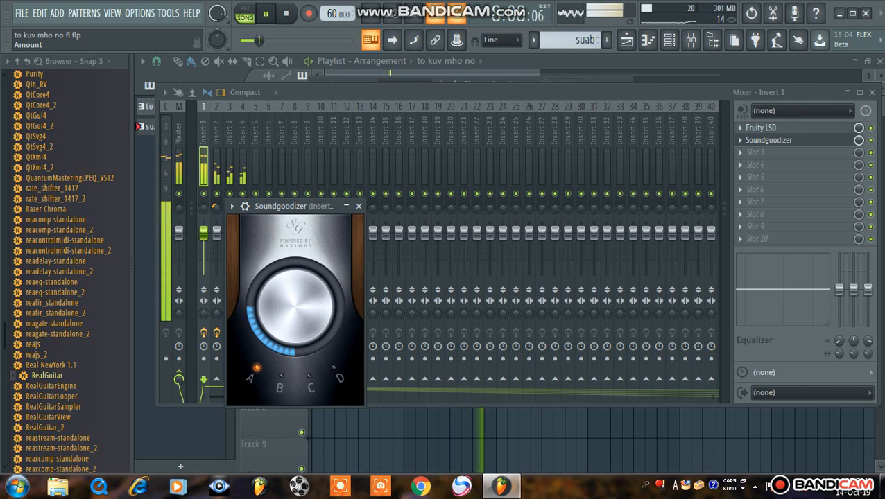
pyautogui.click(358, 206)
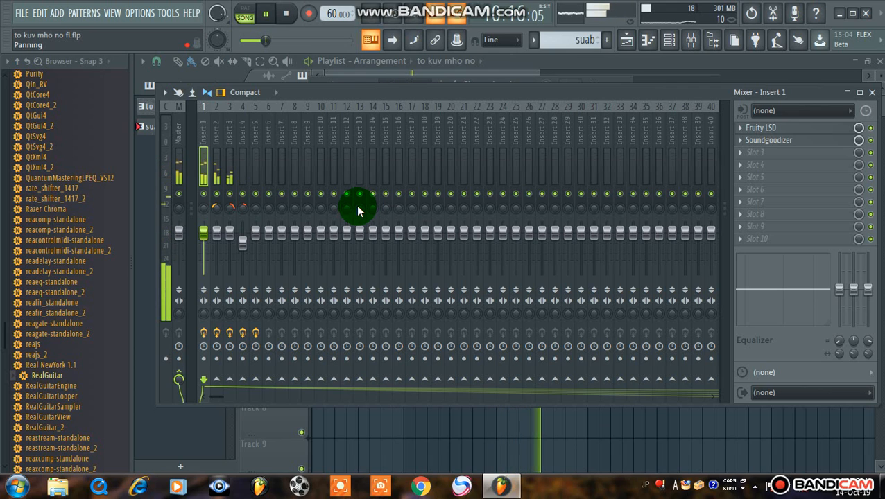
# Solo mixer track Insert 1 and mute Channel #14 and Channel #16 in the channel rack
pyautogui.click(205, 194)
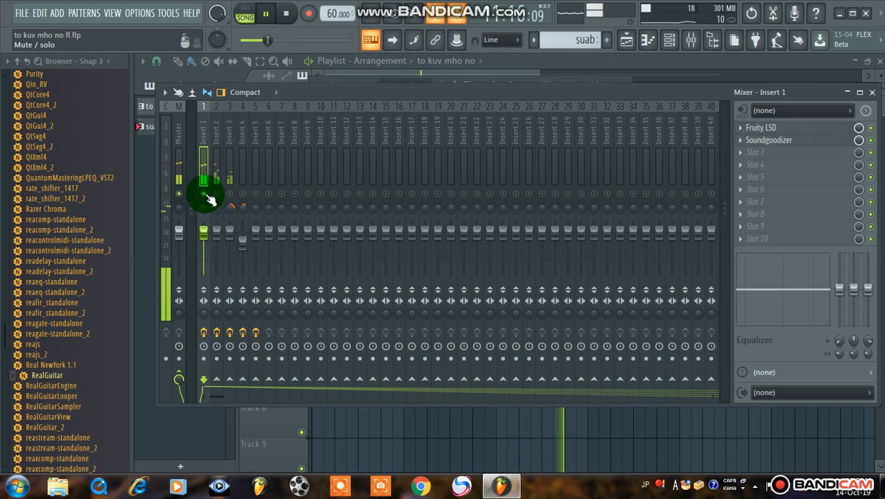
pyautogui.click(663, 40)
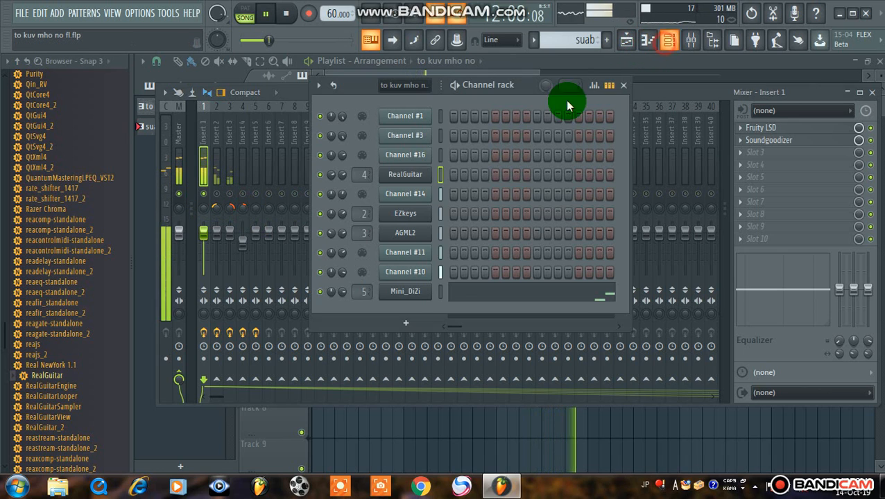
pyautogui.click(320, 194)
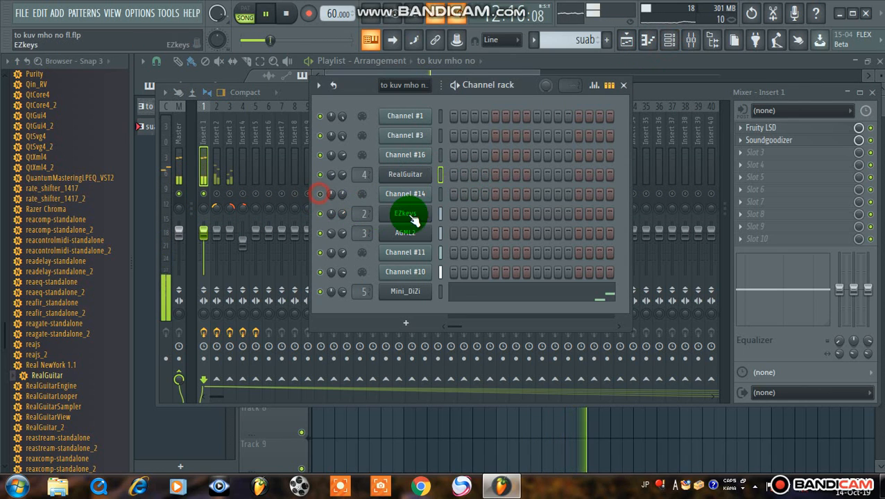
pyautogui.click(320, 156)
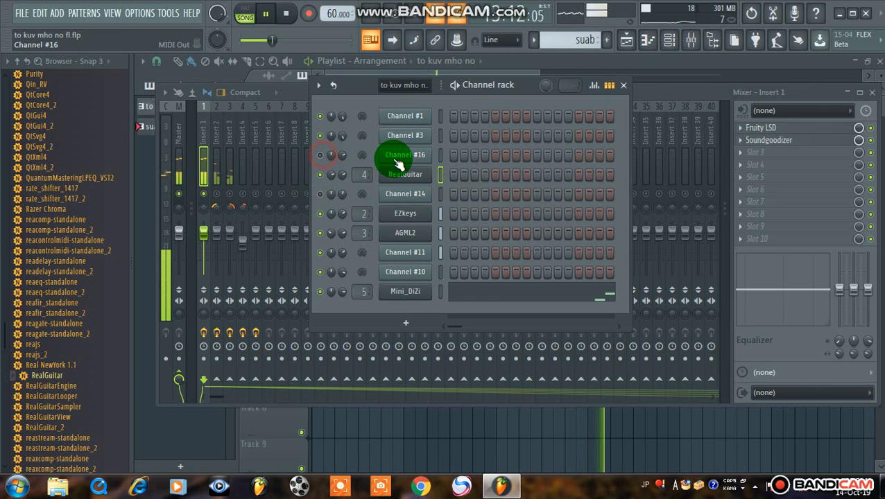
# Hide the channel rack, end the Insert 1 solo so all mixer tracks play, and reposition the mixer window
pyautogui.click(669, 40)
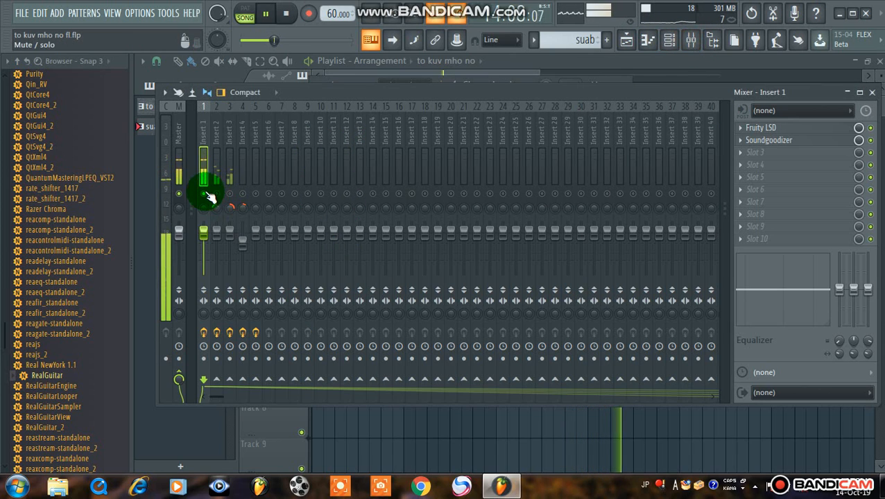
pyautogui.click(210, 198)
pyautogui.click(337, 231)
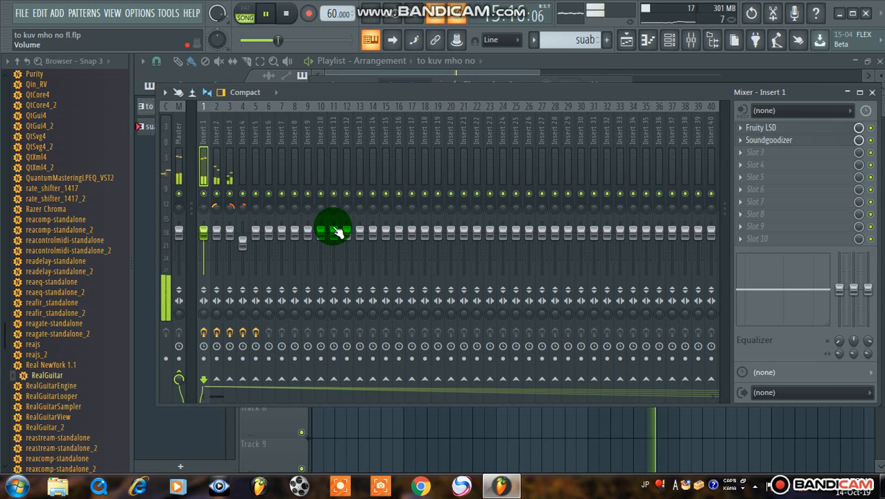
pyautogui.moveTo(301, 99); pyautogui.dragTo(329, 88)
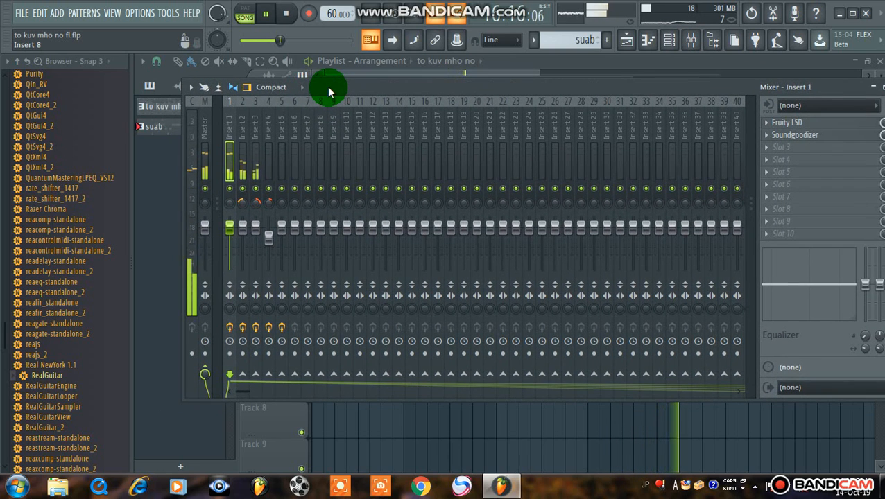
# Switch to the playlist, select the "to kuv mho no" pattern and show its channel rack
pyautogui.click(625, 40)
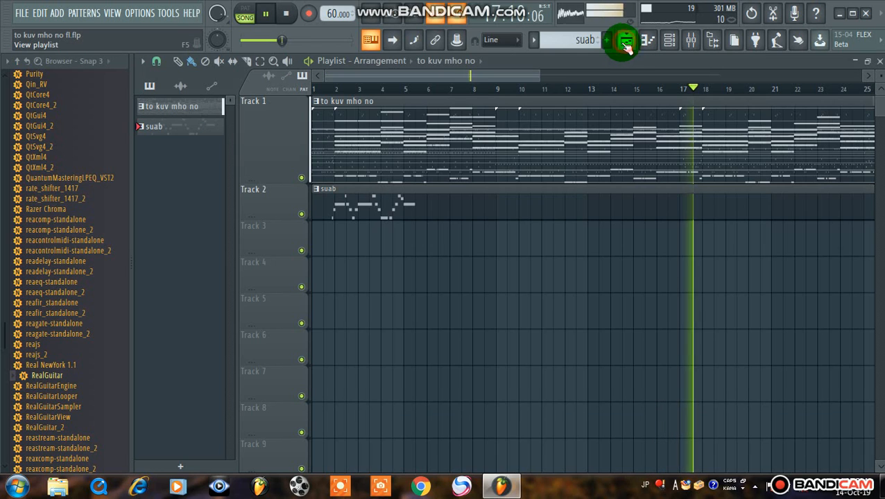
pyautogui.click(669, 40)
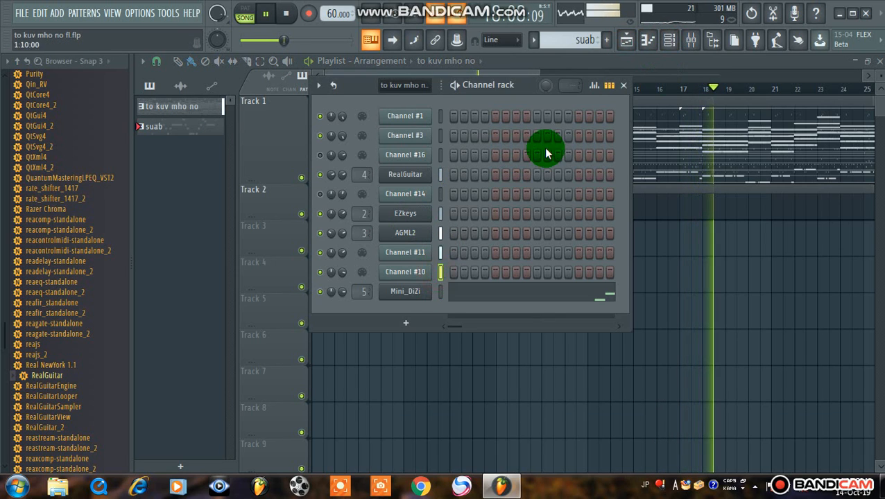
pyautogui.click(204, 111)
pyautogui.click(669, 39)
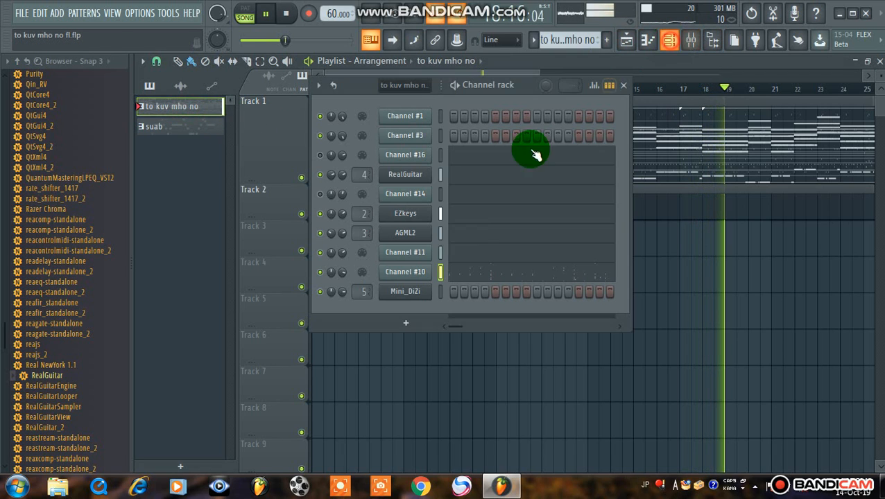
# Open the piano roll of Channel #10 and examine its percussion notes while the song plays
pyautogui.click(460, 271)
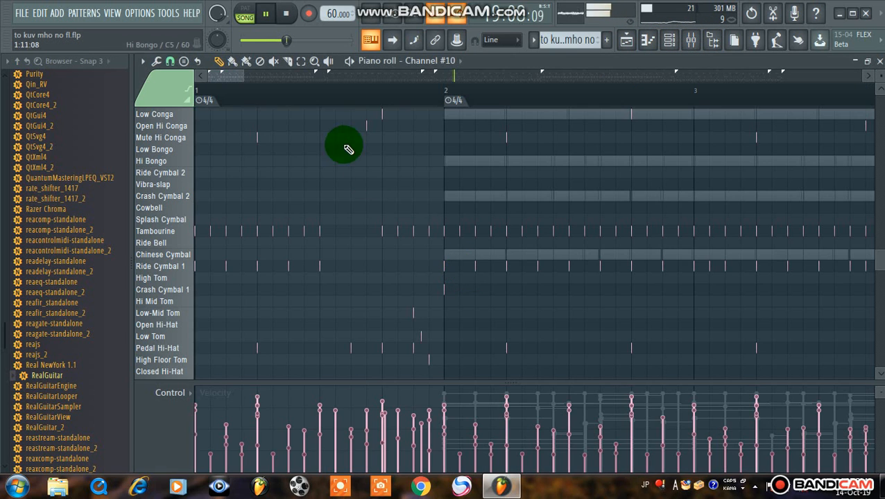
pyautogui.scroll(-8, 335, 95)
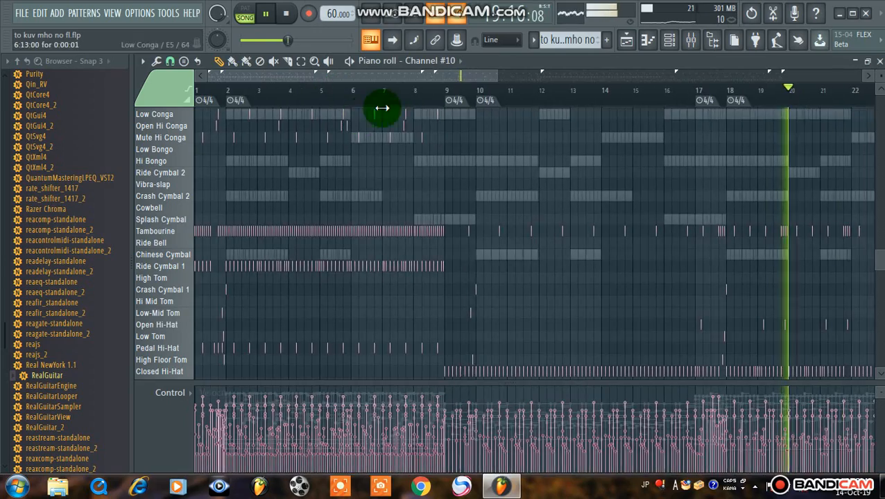
pyautogui.scroll(5, 395, 99)
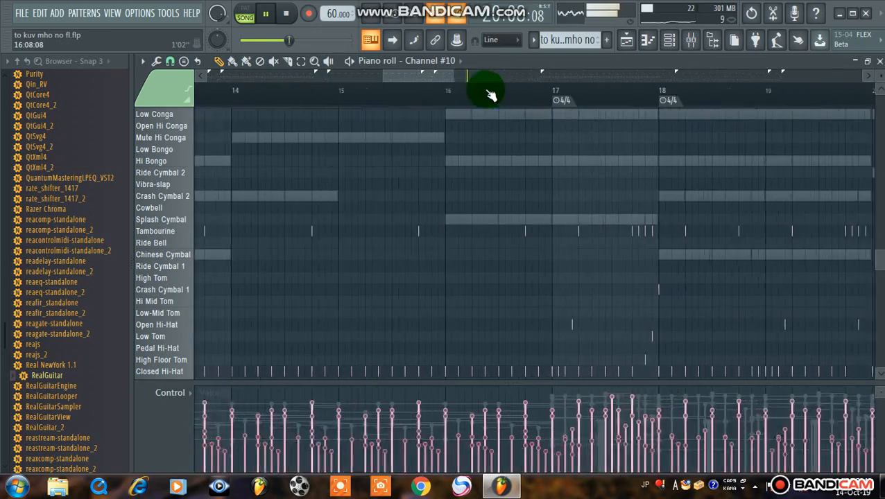
pyautogui.moveTo(421, 76); pyautogui.dragTo(490, 91)
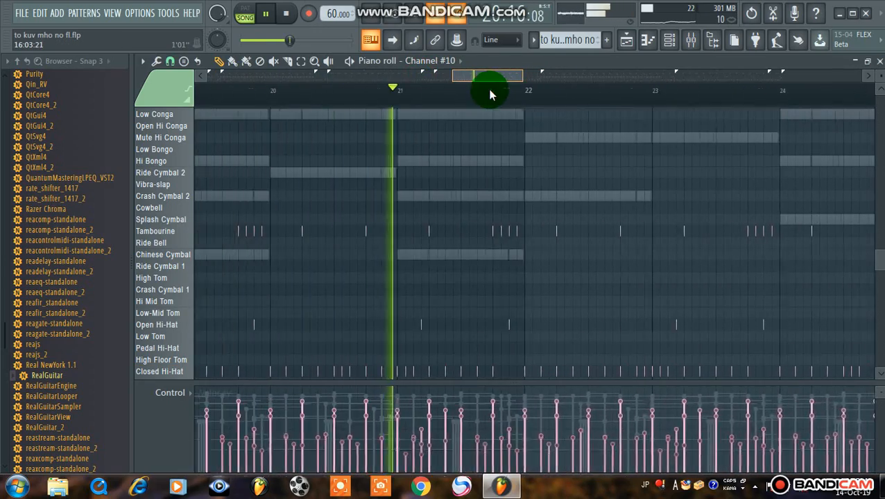
pyautogui.scroll(-7, 469, 170)
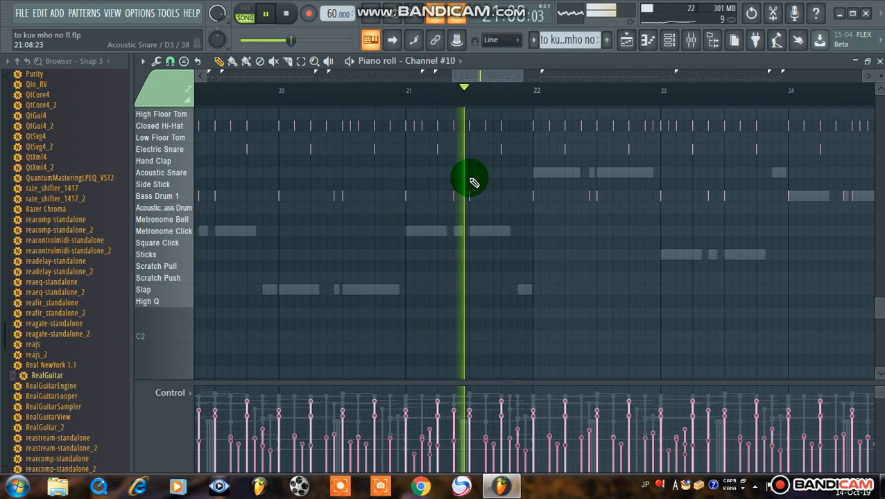
# Stop the song, audition Channel #10's percussion sounds from Bass Drum 1 up to Castanets, and restart playback
pyautogui.press('space')
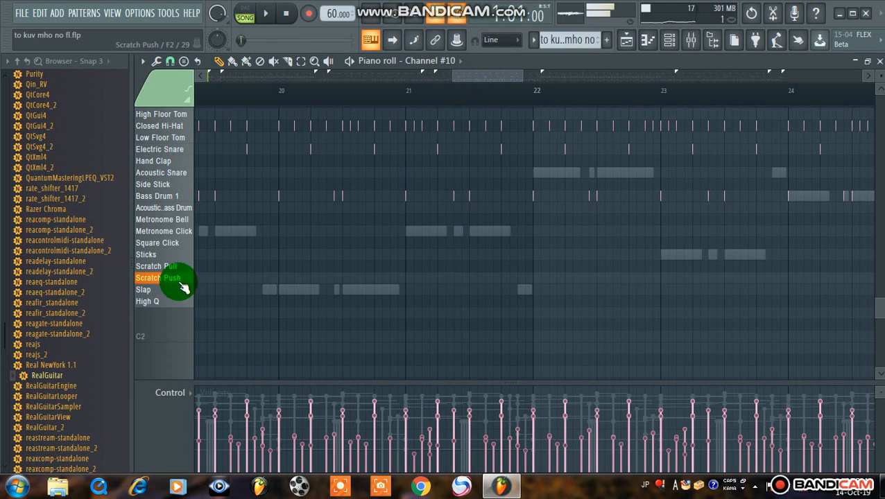
pyautogui.click(176, 197)
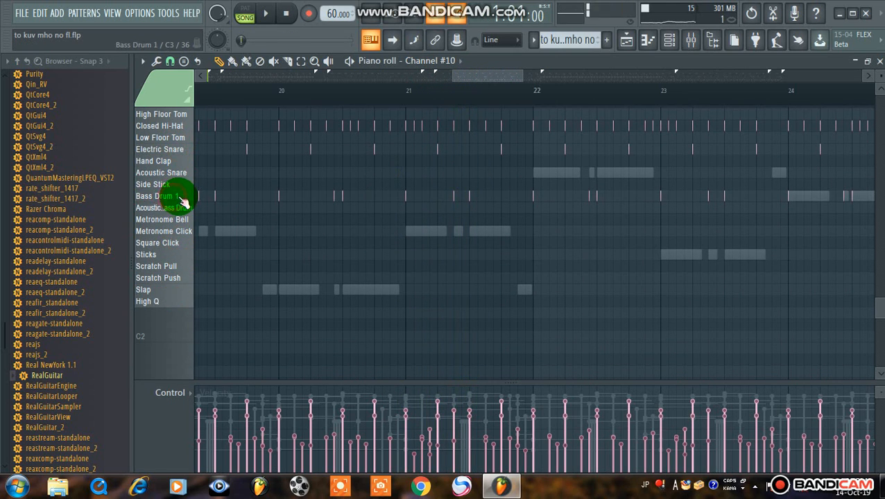
pyautogui.scroll(3, 184, 185)
pyautogui.click(182, 221)
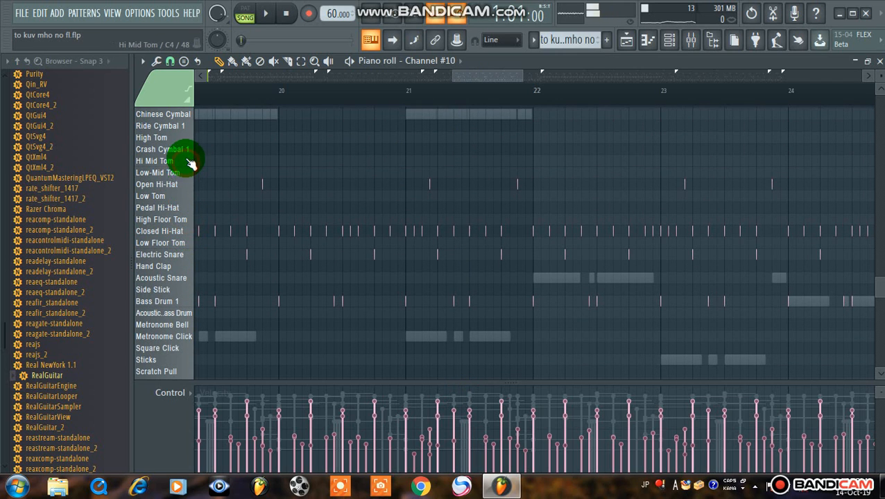
pyautogui.scroll(10, 186, 144)
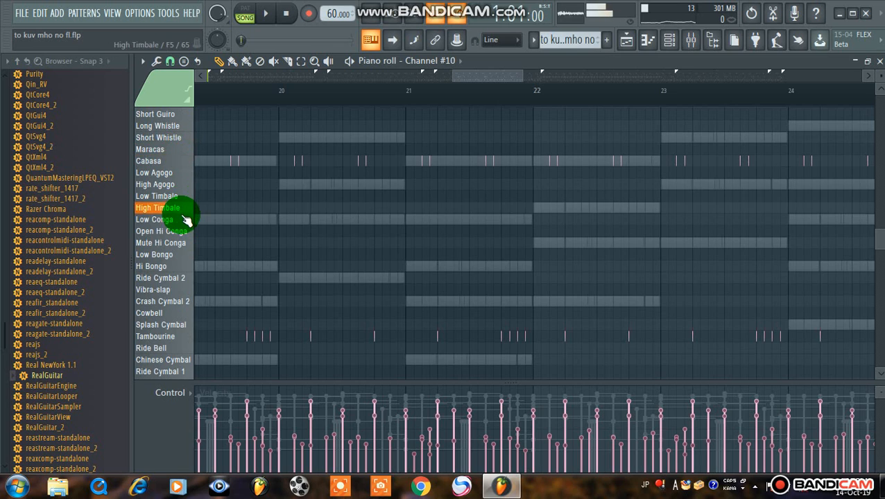
pyautogui.scroll(1, 185, 187)
pyautogui.click(183, 158)
pyautogui.scroll(4, 185, 184)
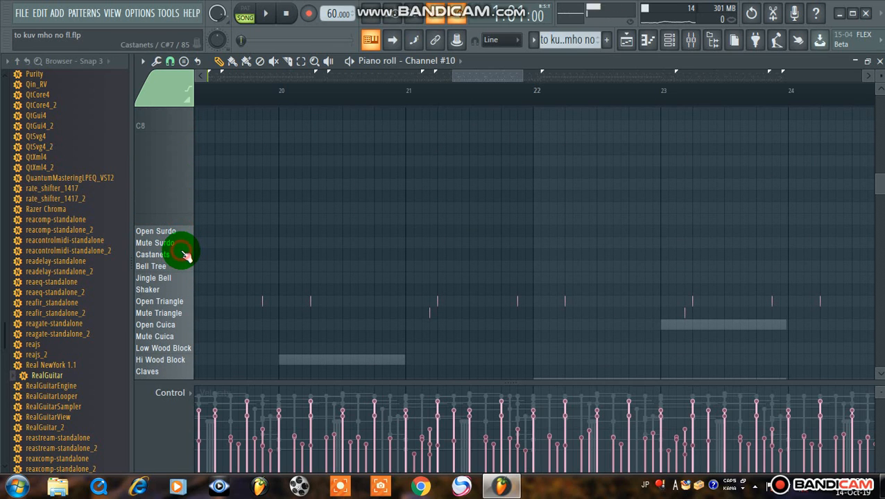
pyautogui.scroll(-4, 388, 186)
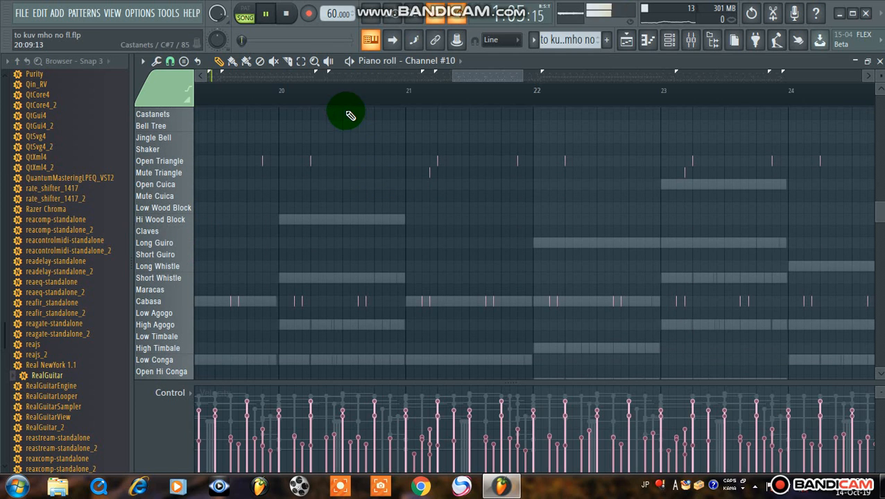
# Enable auto-scrolling so the Channel #10 piano roll follows the playhead during playback
pyautogui.keyDown('ctrl'); pyautogui.scroll(2, 280, 174); pyautogui.keyUp('ctrl')
pyautogui.scroll(-12, 292, 233)
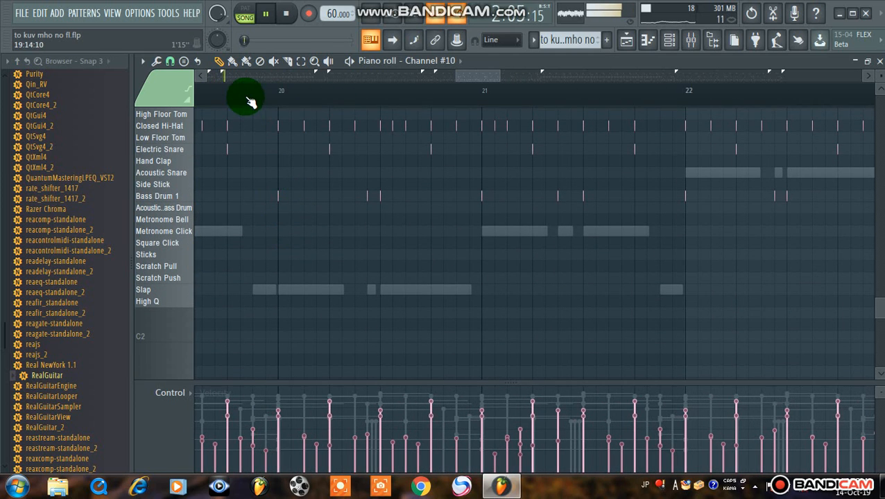
pyautogui.keyDown('ctrl'); pyautogui.scroll(2, 347, 115); pyautogui.keyUp('ctrl')
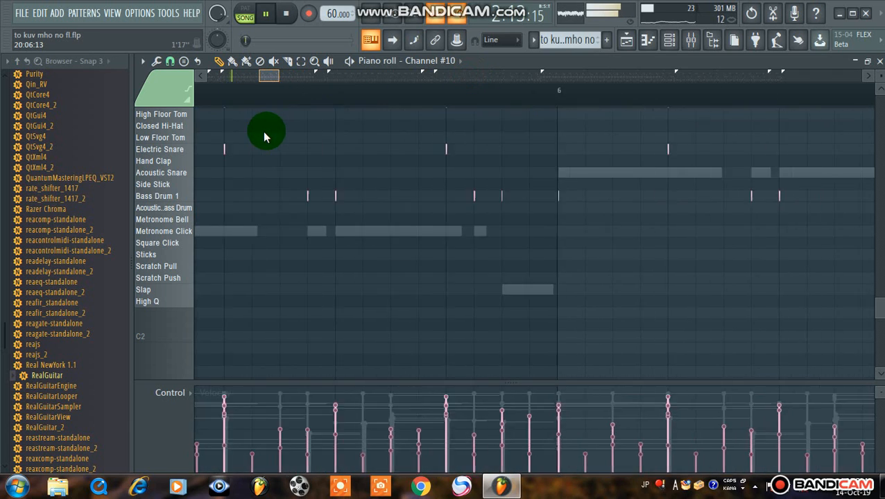
pyautogui.keyDown('ctrl'); pyautogui.scroll(-2, 269, 108); pyautogui.keyUp('ctrl')
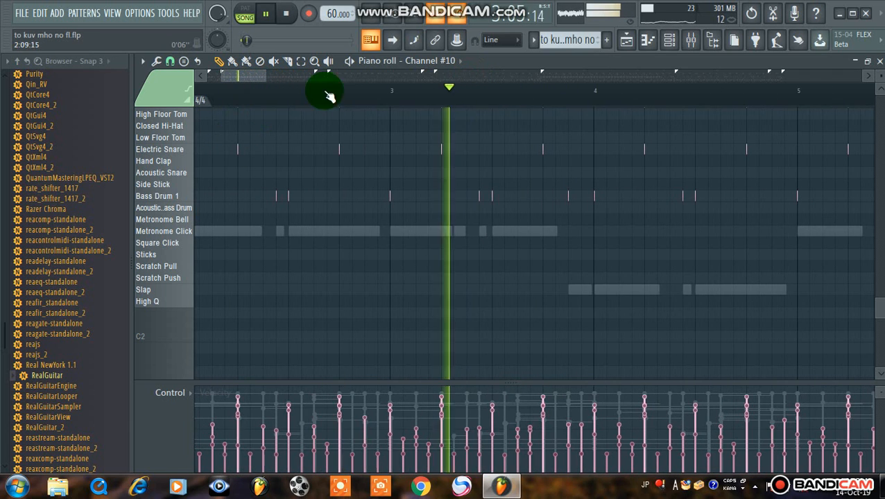
pyautogui.click(394, 38)
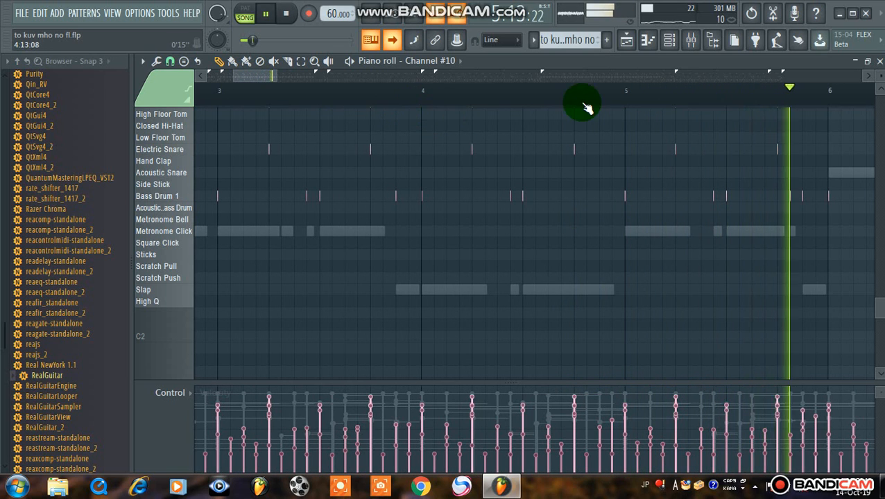
# Return to the playlist, open Channel #16's piano roll from the channel rack and examine its notes
pyautogui.click(628, 40)
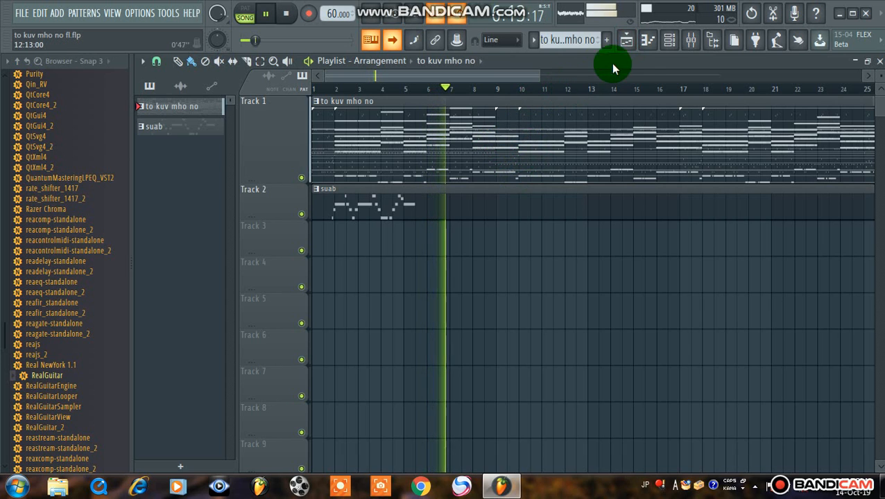
pyautogui.click(663, 39)
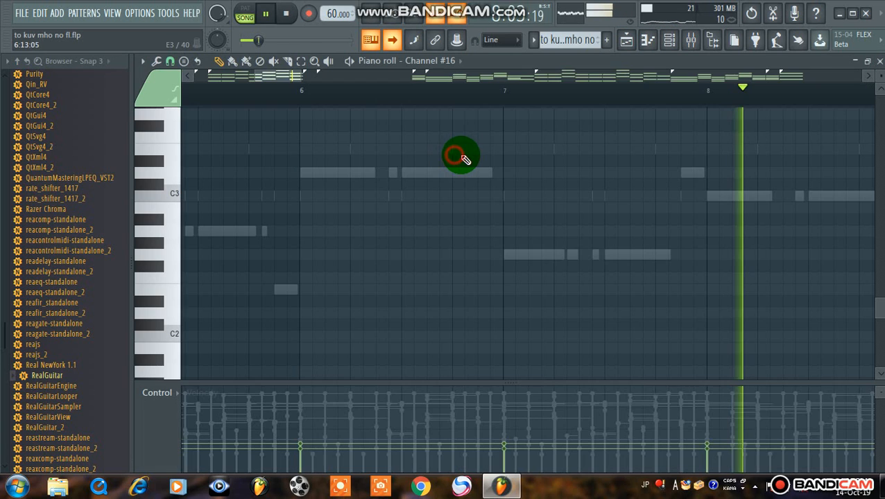
pyautogui.click(444, 157)
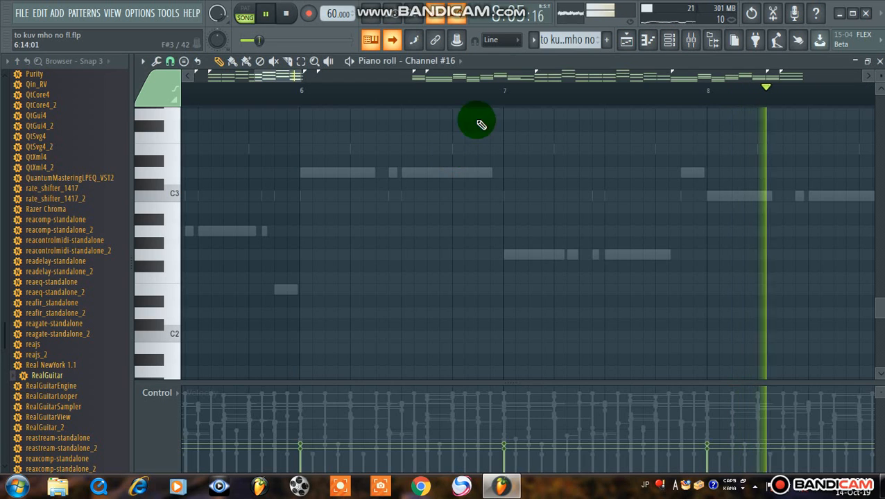
pyautogui.scroll(4, 586, 165)
pyautogui.scroll(-3, 573, 97)
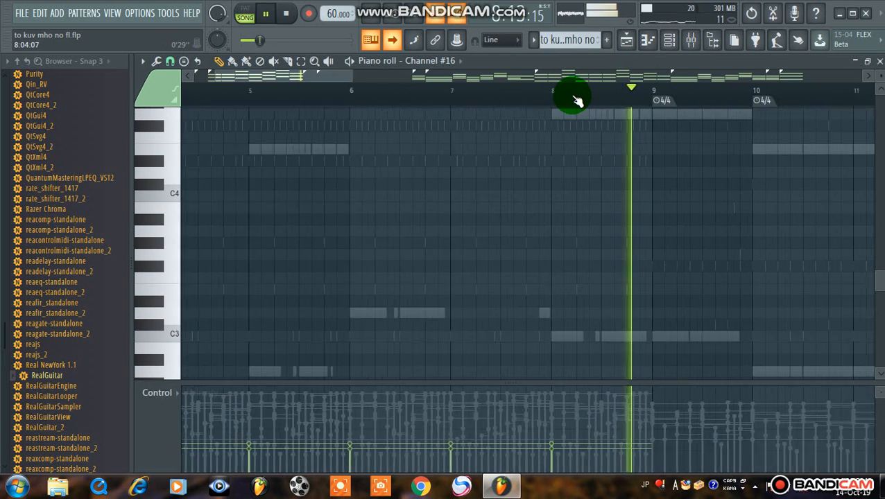
pyautogui.scroll(-3, 574, 98)
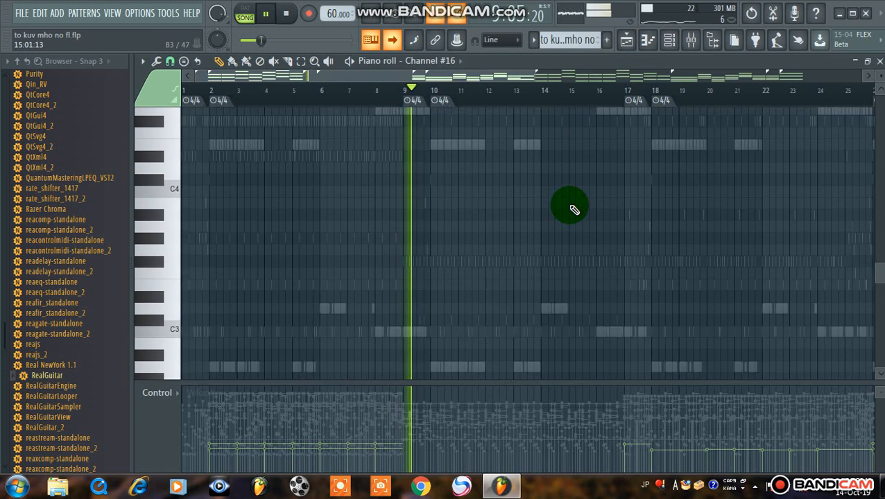
pyautogui.scroll(6, 573, 206)
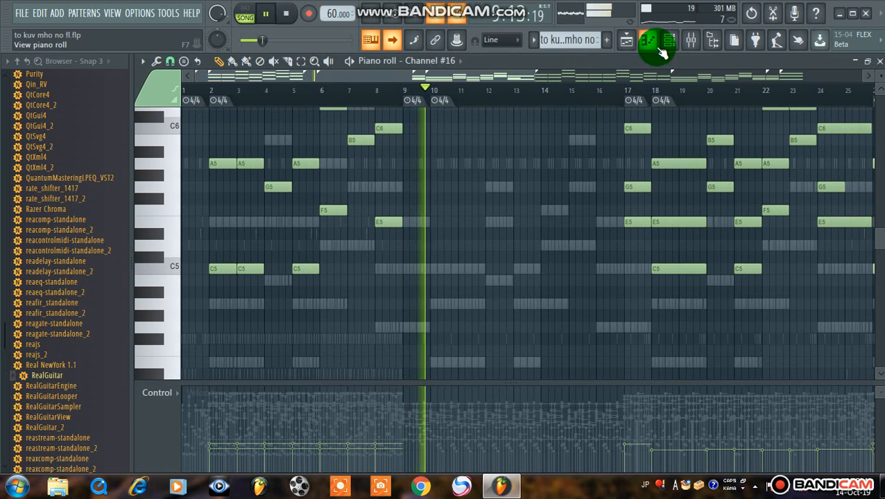
# Open the EZkeys channel's piano roll and examine its chord notes around bars 11 and 12
pyautogui.click(662, 52)
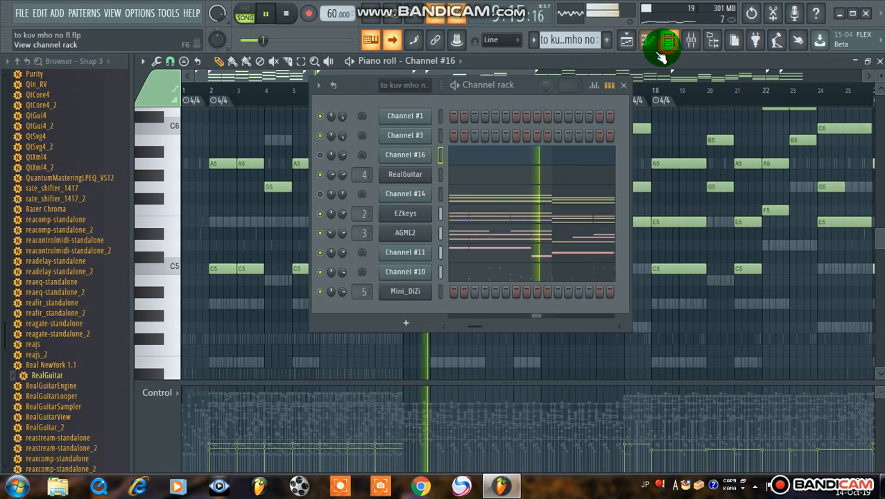
pyautogui.click(440, 214)
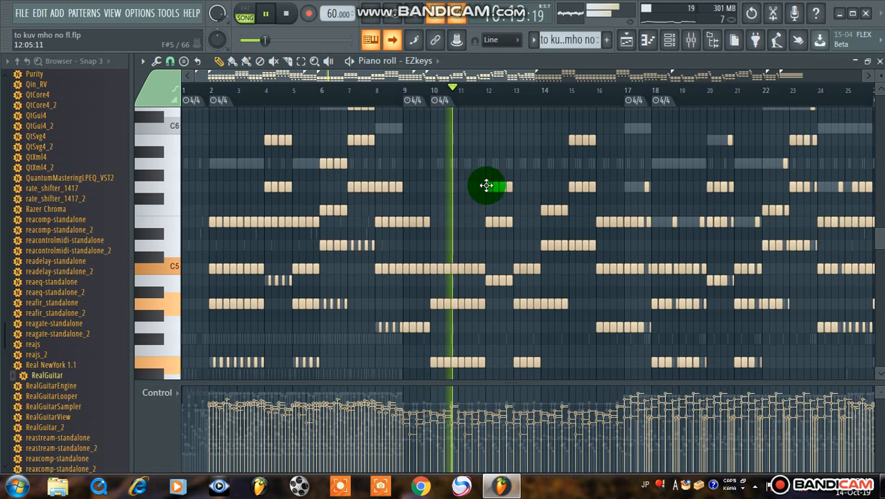
pyautogui.scroll(8, 485, 103)
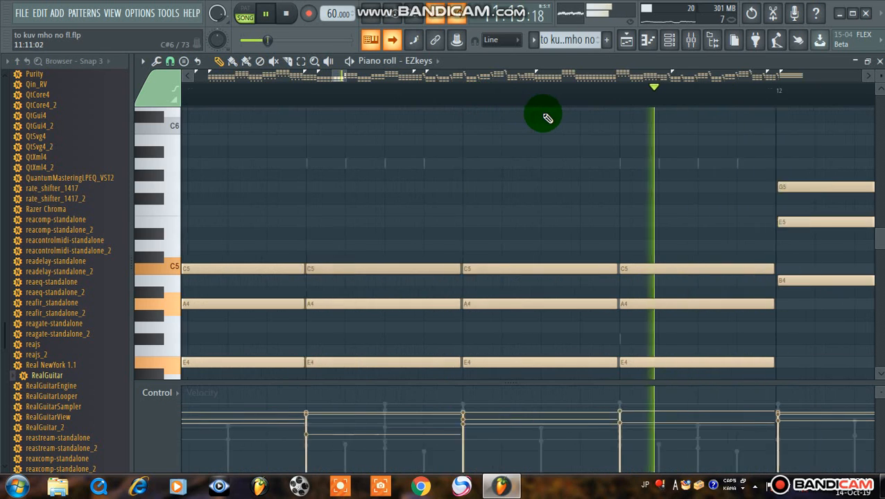
pyautogui.scroll(-3, 545, 152)
pyautogui.scroll(3, 542, 130)
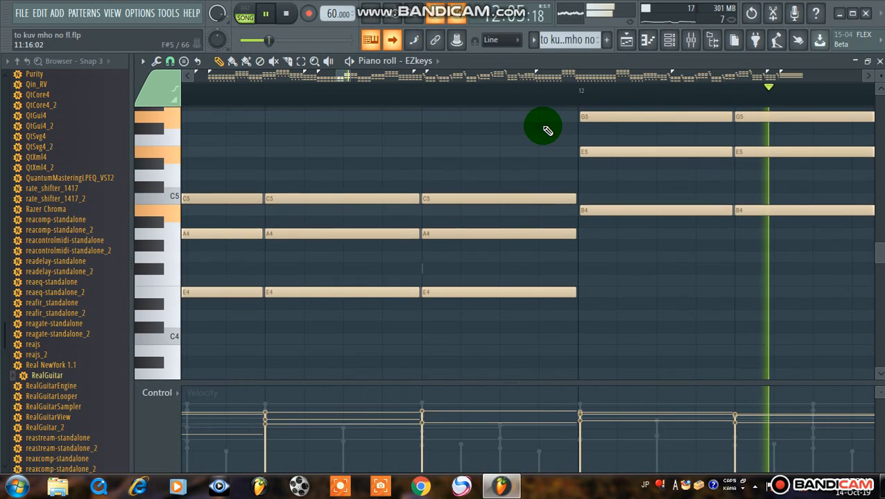
# Select the AGML2 channel in the channel rack and solo the EZkeys channel
pyautogui.click(670, 39)
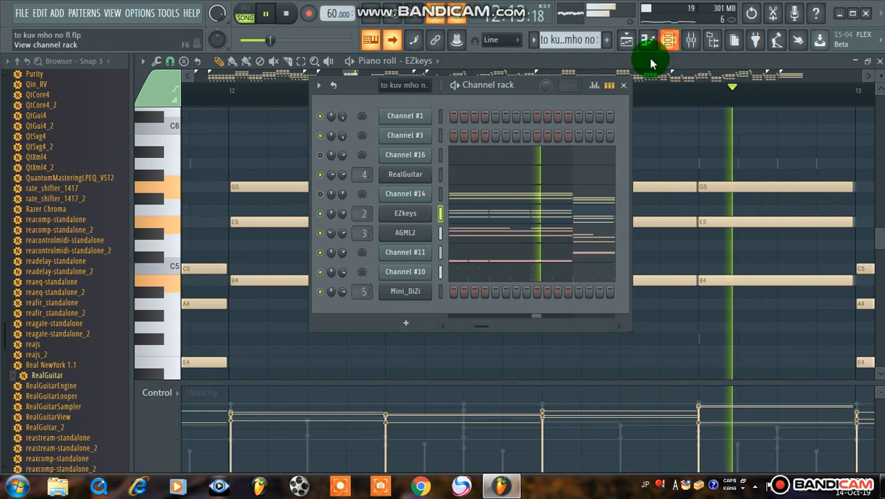
pyautogui.click(440, 233)
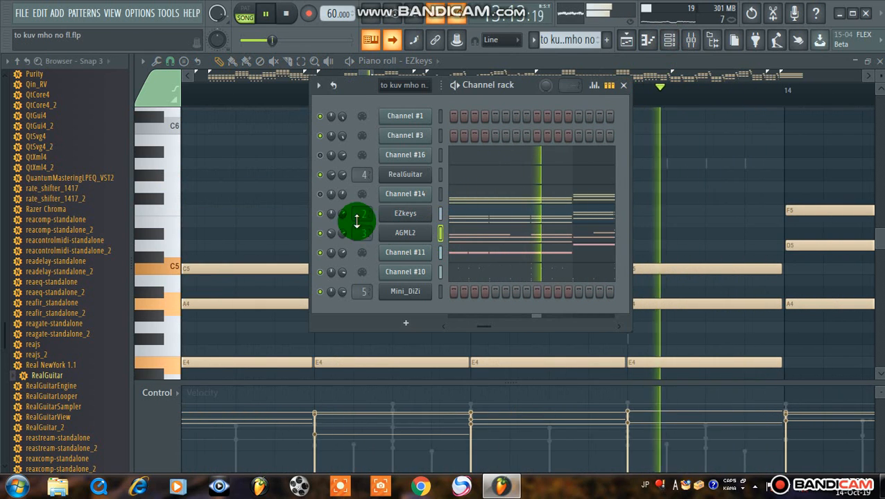
pyautogui.rightClick(321, 214)
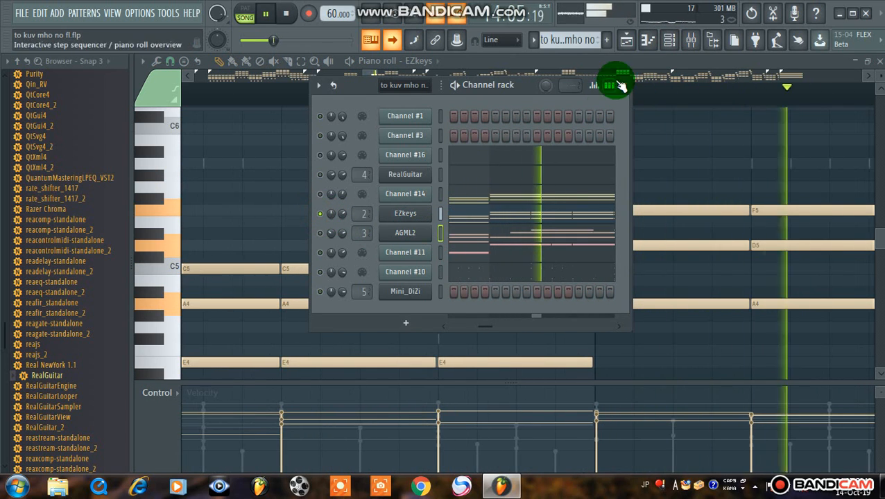
# Show AGML2's piano roll and examine its notes from about bar 14 onward
pyautogui.click(646, 42)
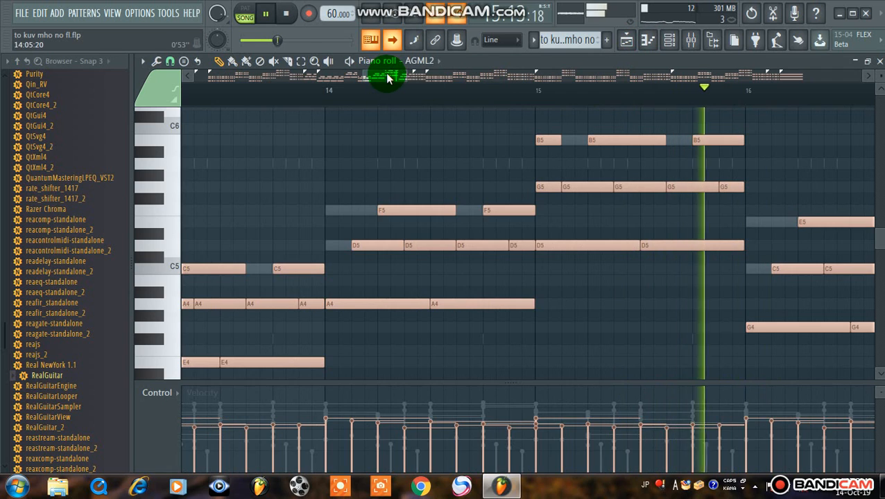
pyautogui.moveTo(389, 78); pyautogui.dragTo(406, 80)
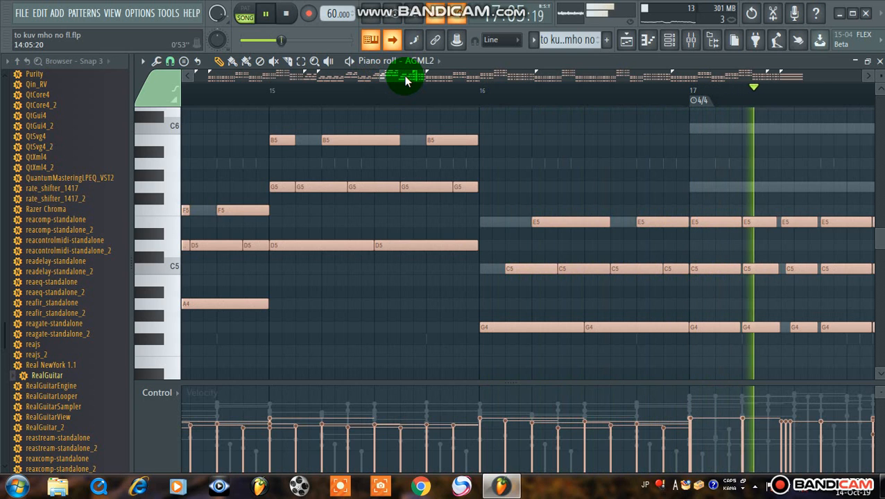
pyautogui.moveTo(389, 77); pyautogui.dragTo(614, 82)
pyautogui.scroll(-3, 409, 88)
# Mute EZkeys and unmute AGML2 in the channel rack so that only AGML2 plays
pyautogui.click(670, 42)
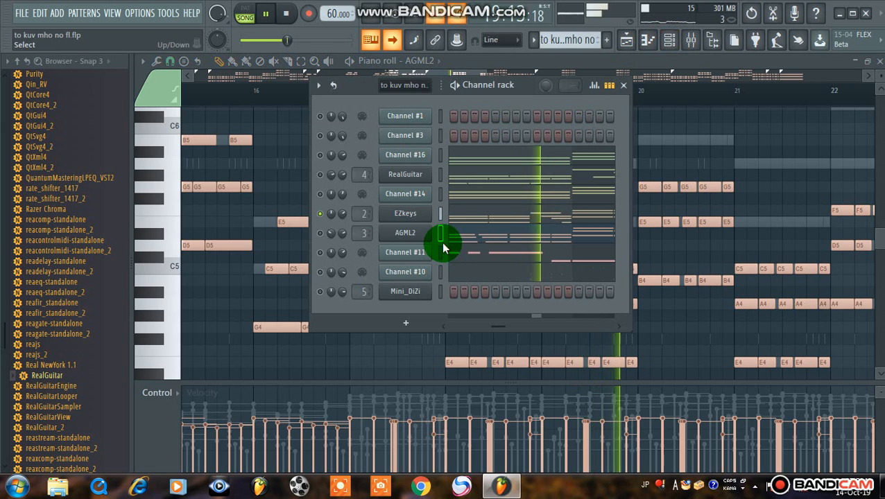
pyautogui.click(321, 214)
pyautogui.click(320, 234)
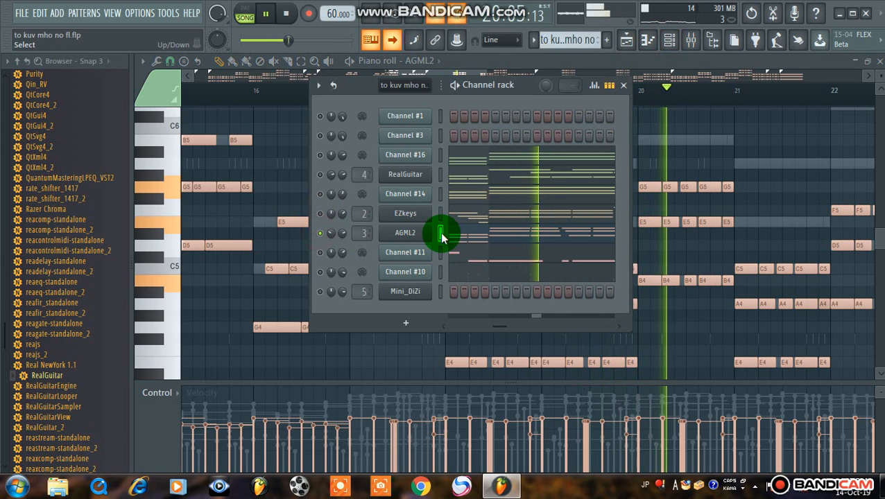
# Reopen AGML2's piano roll from its note preview and follow its notes around bars 18 to 22 during playback
pyautogui.click(469, 238)
pyautogui.click(470, 237)
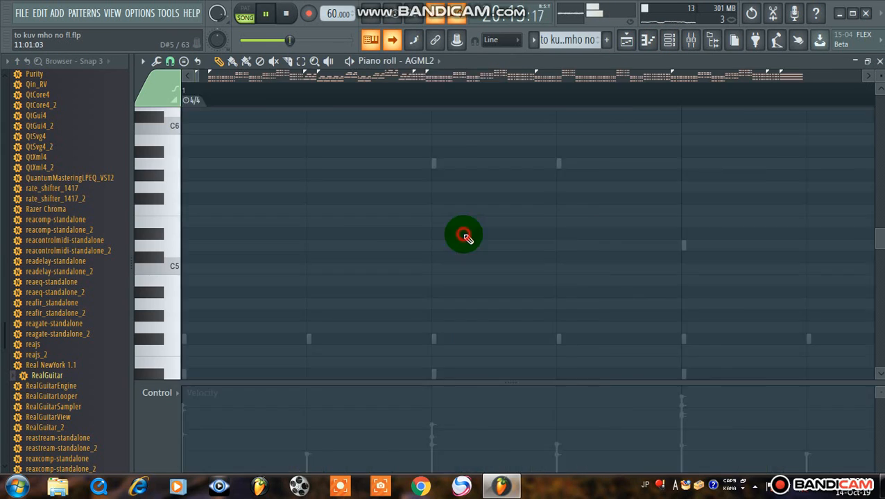
pyautogui.scroll(2, 616, 102)
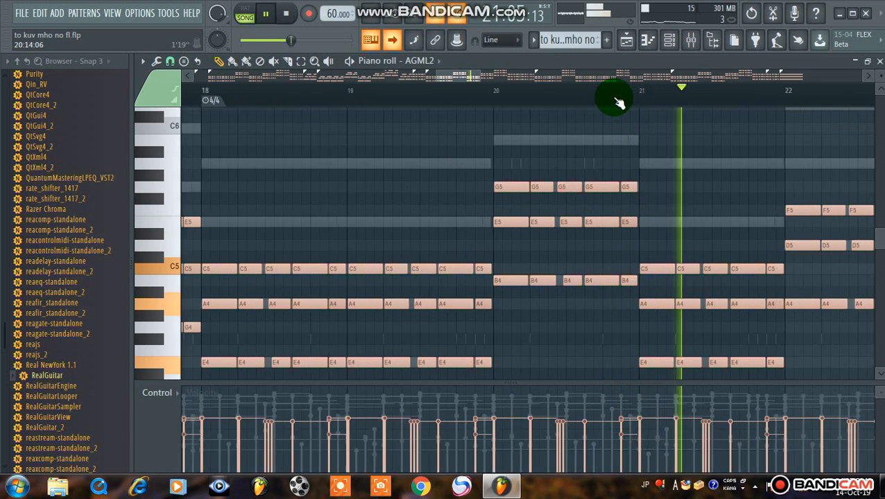
pyautogui.scroll(-3, 605, 114)
pyautogui.scroll(1, 586, 103)
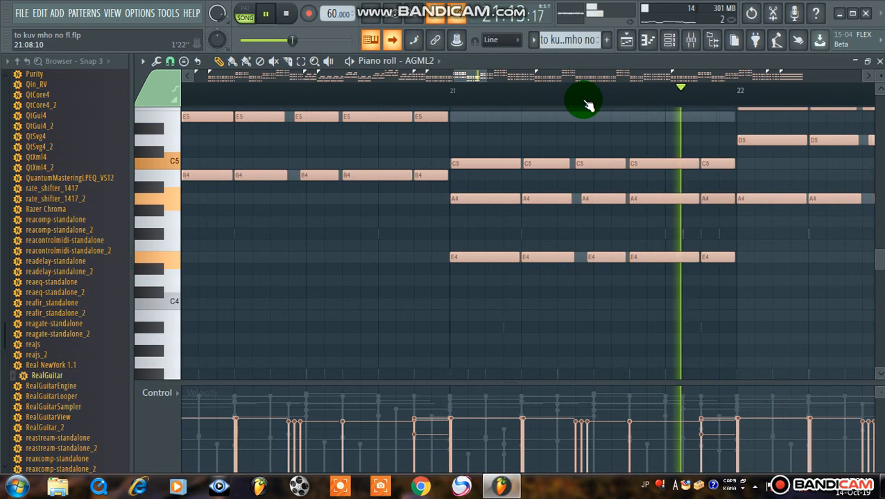
# Restart playback from bar 2 in AGML2's piano roll and examine its notes through bar 8
pyautogui.scroll(2, 575, 124)
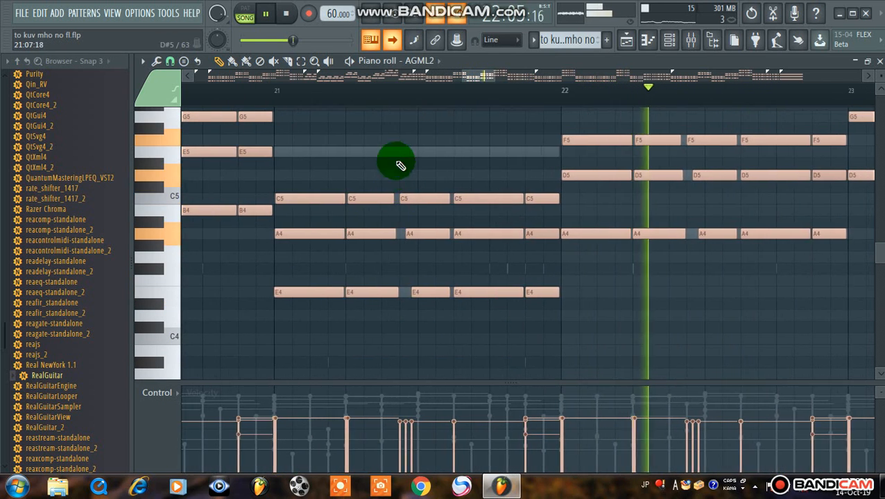
pyautogui.press('space')
pyautogui.moveTo(473, 84); pyautogui.dragTo(198, 149)
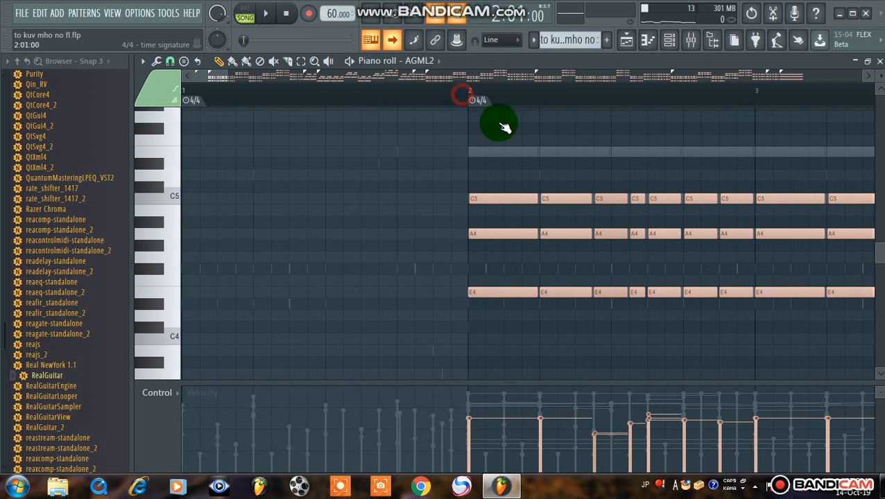
pyautogui.press('space')
pyautogui.moveTo(217, 79); pyautogui.dragTo(231, 84)
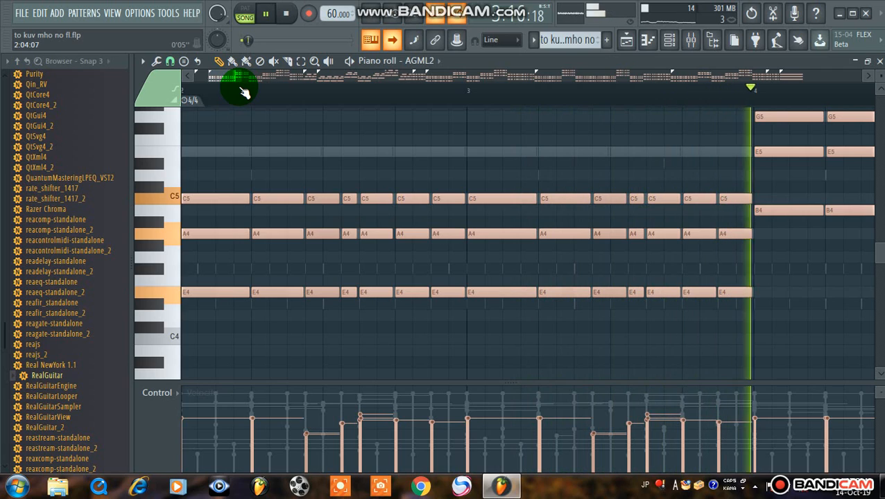
pyautogui.moveTo(244, 79); pyautogui.dragTo(263, 80)
pyautogui.scroll(-5, 260, 88)
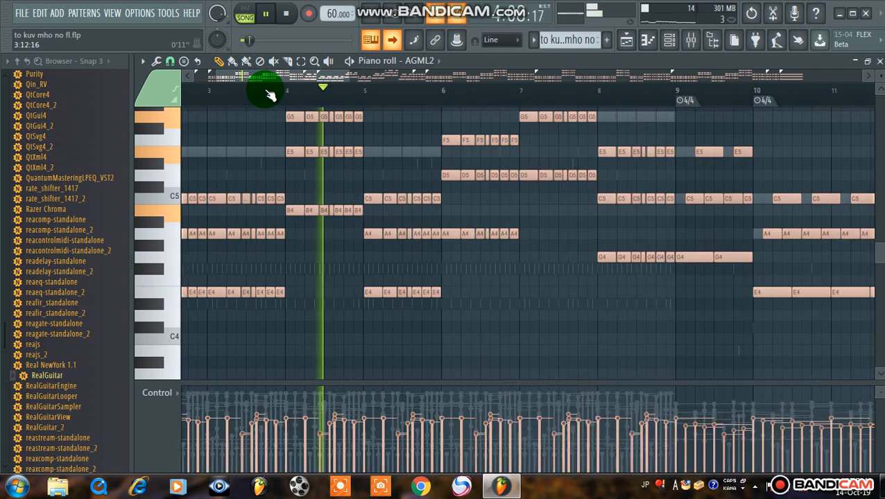
pyautogui.scroll(-3, 270, 95)
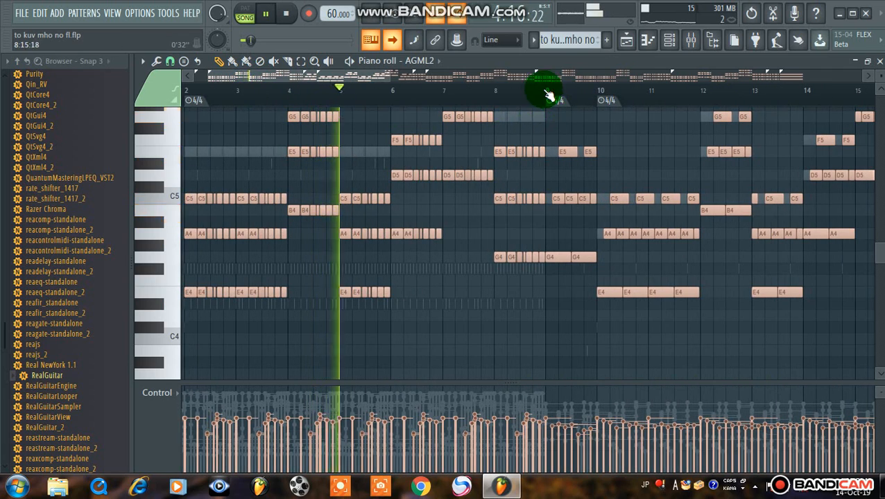
# Follow AGML2's piano roll notes around bars 9 to 14 during playback
pyautogui.scroll(5, 645, 99)
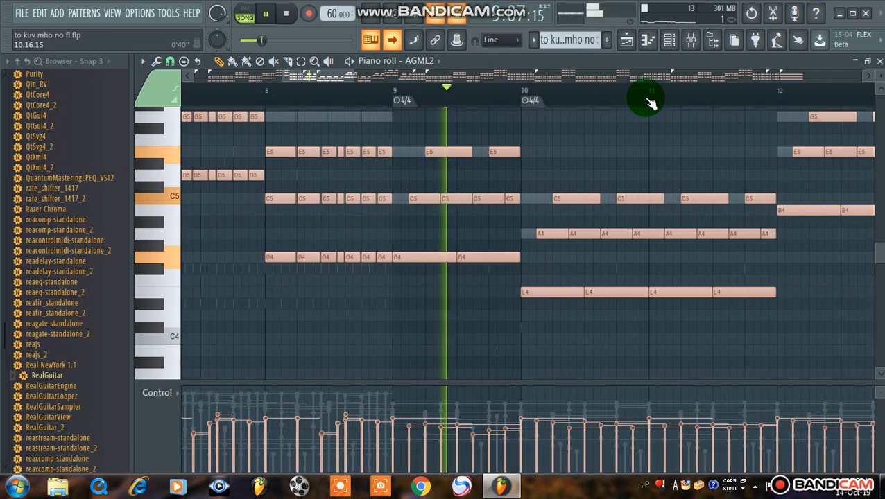
pyautogui.scroll(3, 645, 97)
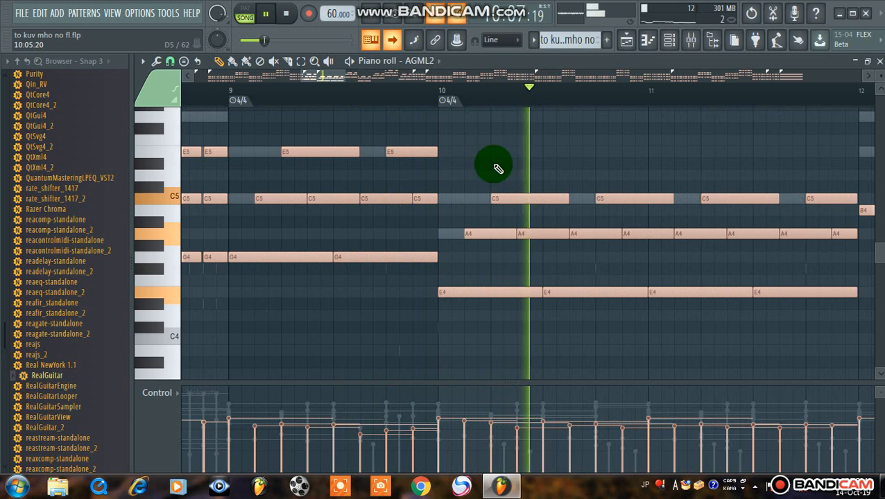
pyautogui.moveTo(325, 78)
pyautogui.mouseDown()
pyautogui.moveTo(350, 82)
pyautogui.moveTo(338, 82)
pyautogui.mouseUp()
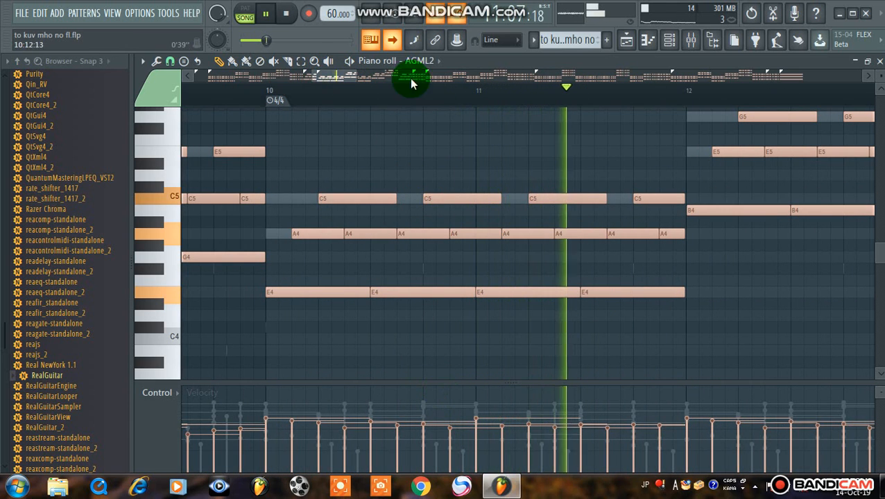
pyautogui.moveTo(331, 84); pyautogui.dragTo(380, 110)
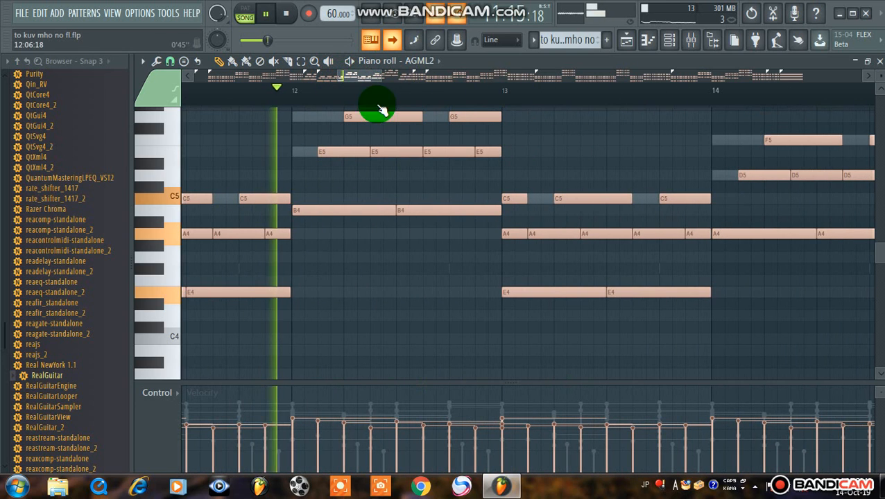
pyautogui.scroll(1, 469, 256)
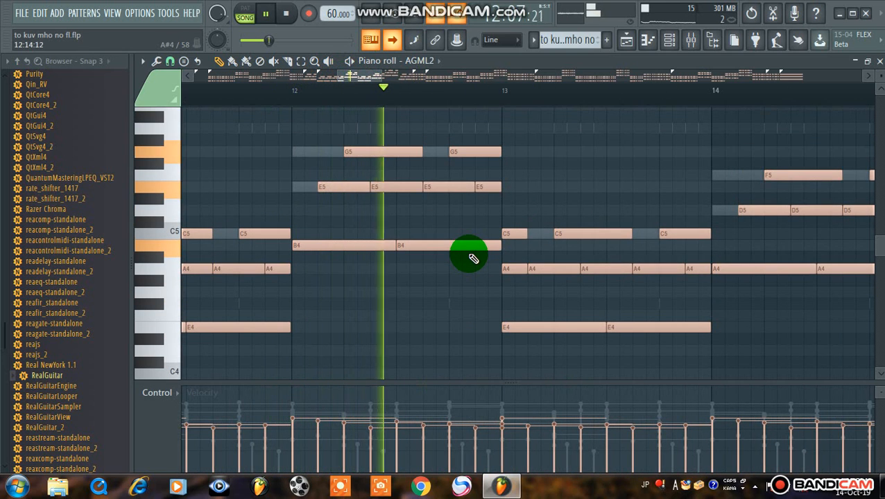
pyautogui.scroll(2, 469, 256)
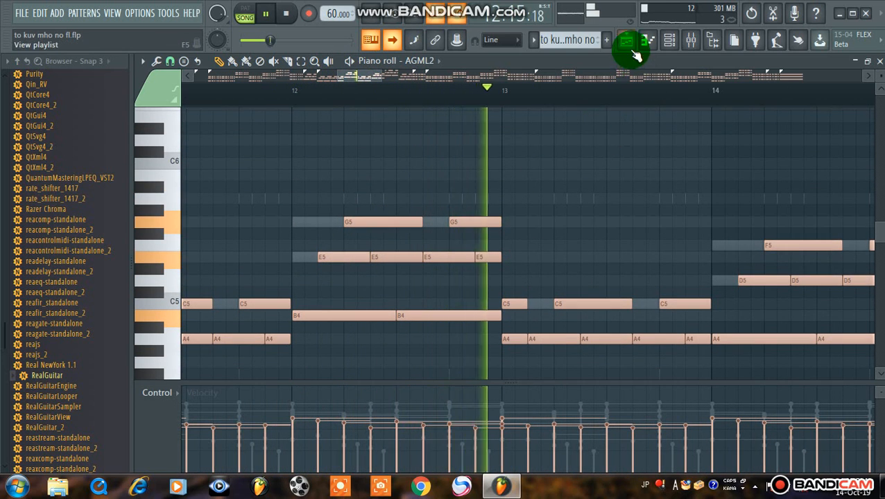
# Select the EZkeys channel in the channel rack and solo it
pyautogui.click(669, 40)
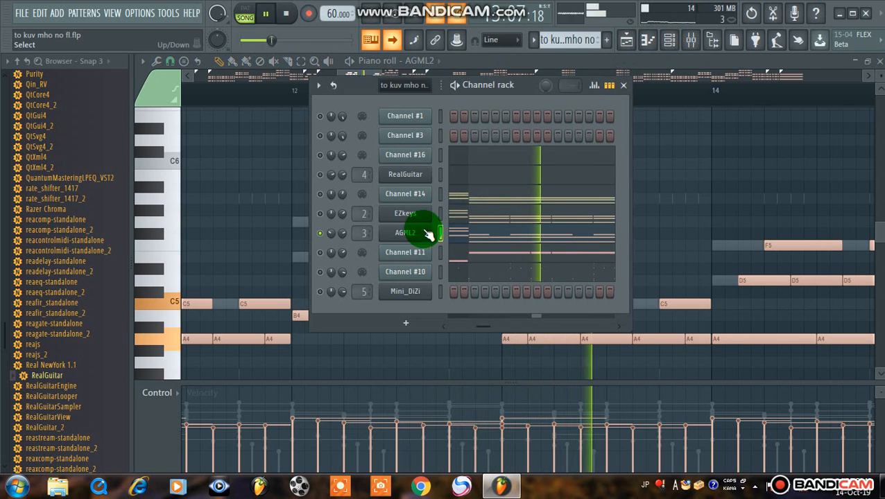
pyautogui.click(320, 214)
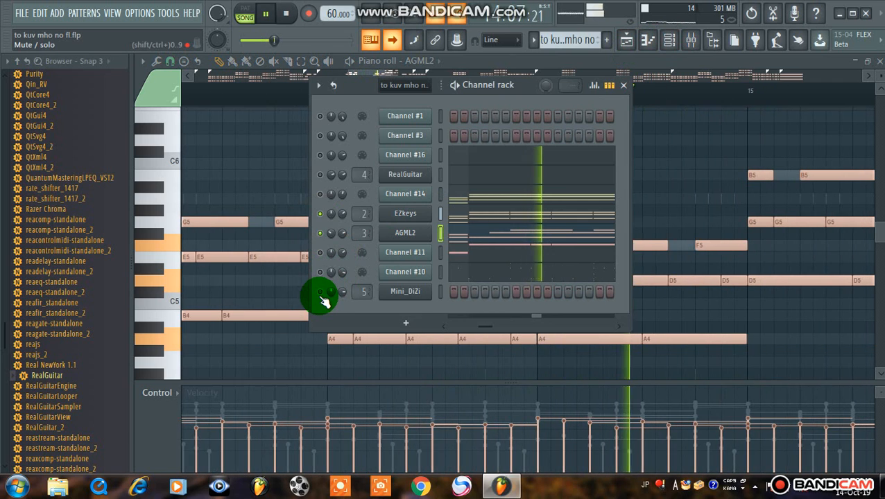
pyautogui.click(440, 214)
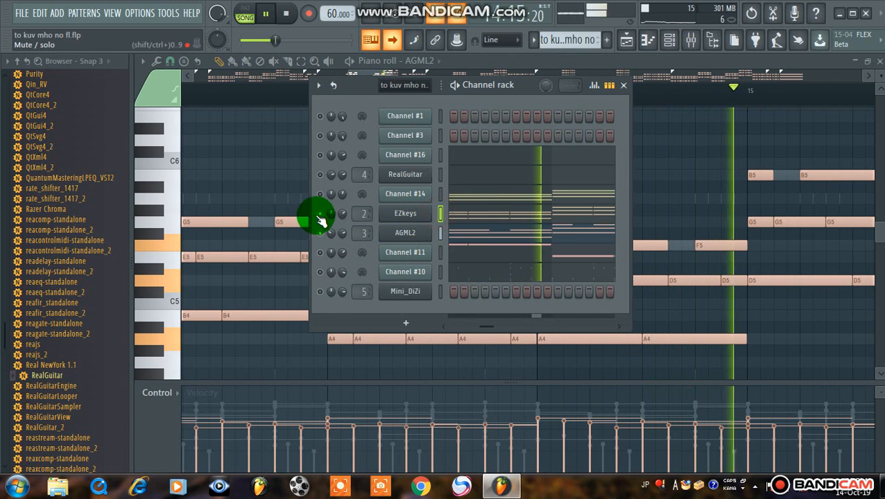
# Try a larger room size and a 116% wet level in Insert 2's Fruity Reeverb 2, restore both settings and close it
pyautogui.click(690, 40)
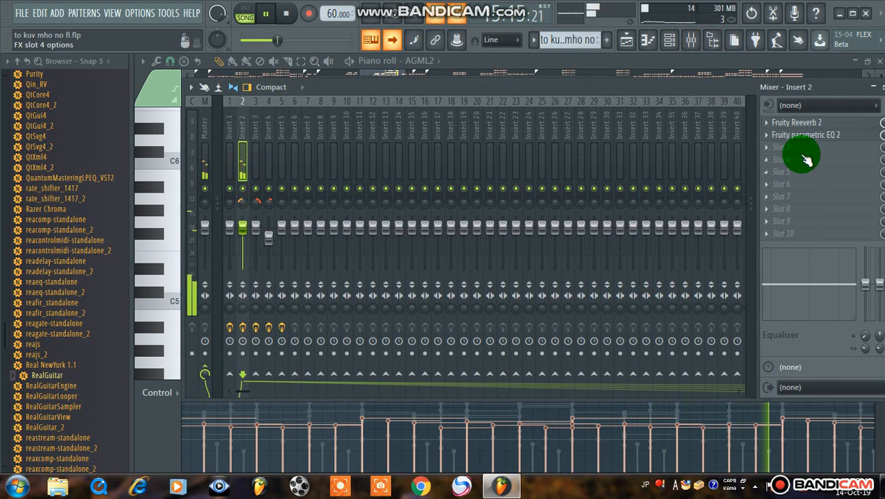
pyautogui.click(796, 124)
pyautogui.click(574, 270)
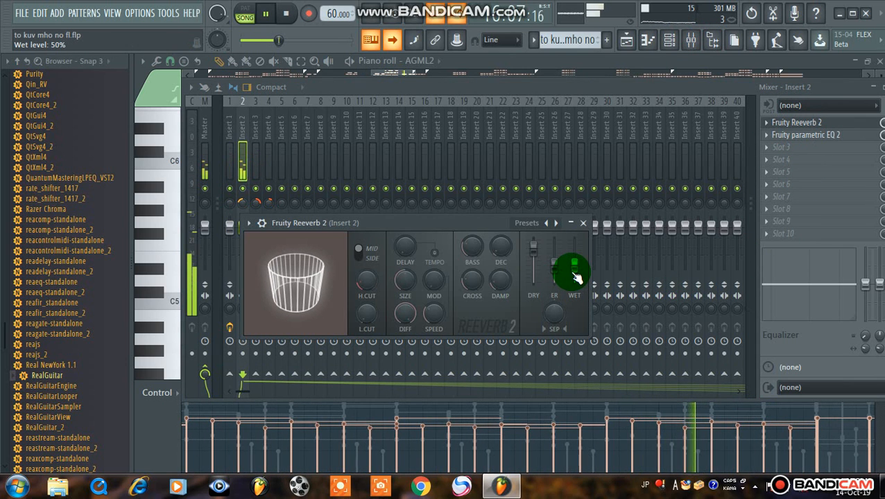
pyautogui.click(397, 263)
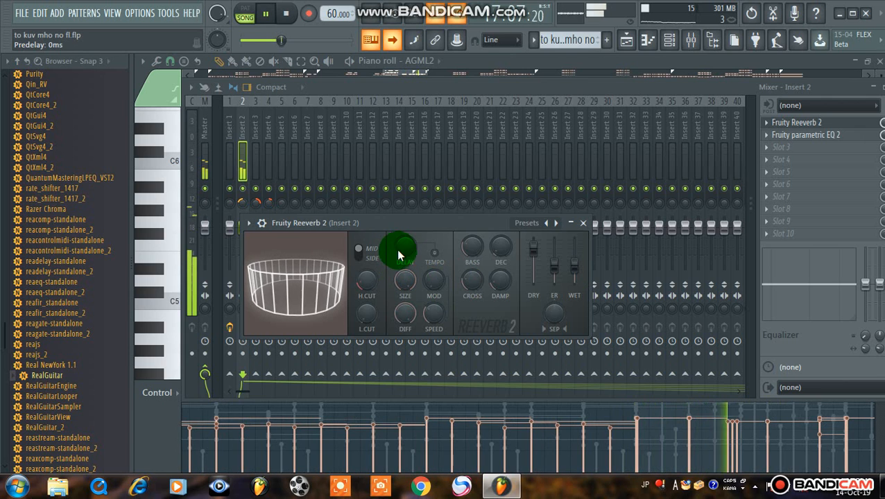
pyautogui.moveTo(404, 280); pyautogui.dragTo(404, 318)
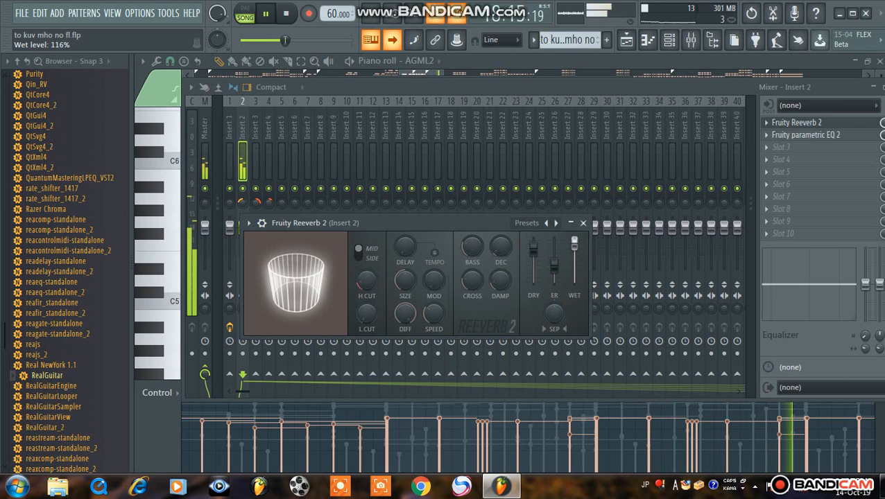
pyautogui.click(575, 241)
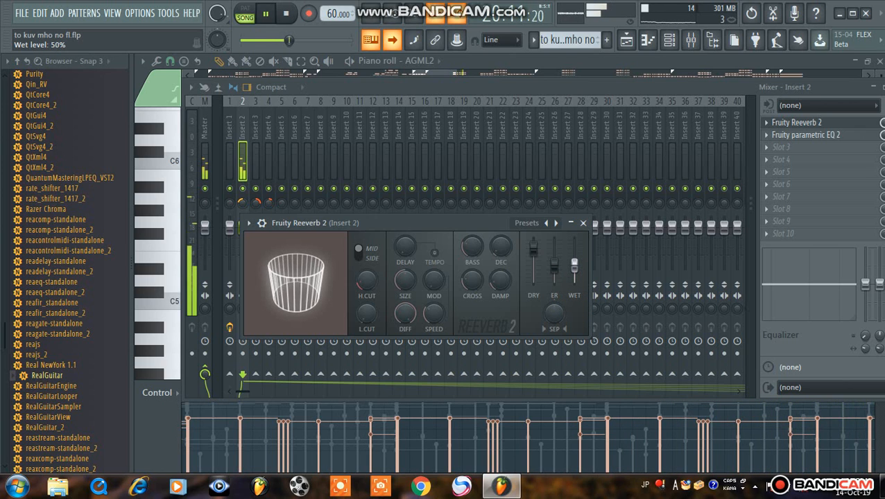
pyautogui.click(583, 223)
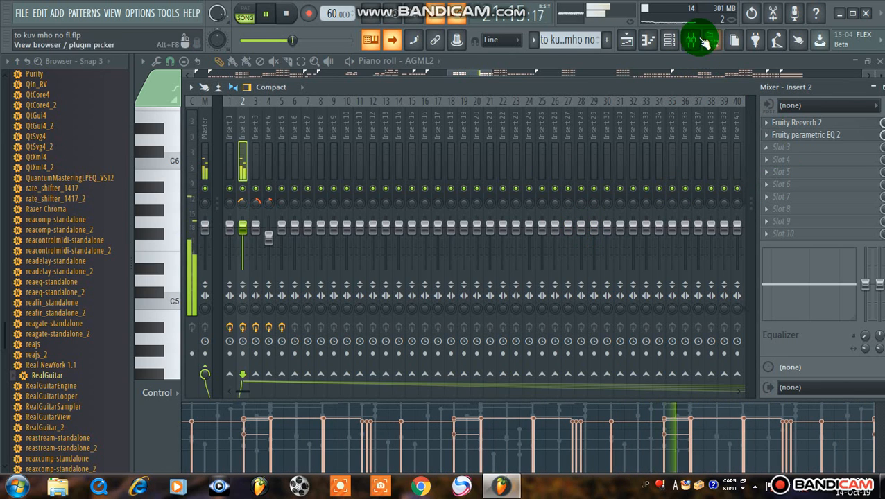
# Add Wave Candy to the first effect slot of the Master track and reposition its settings window
pyautogui.click(208, 165)
pyautogui.click(801, 125)
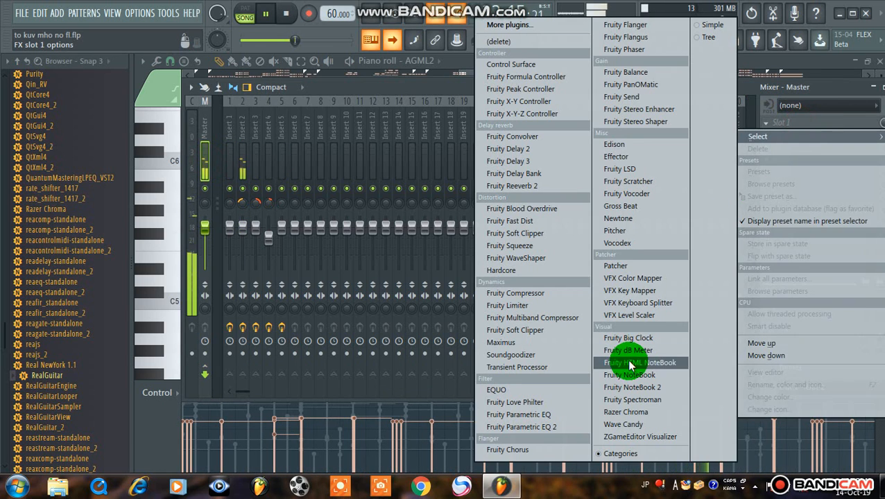
pyautogui.click(628, 424)
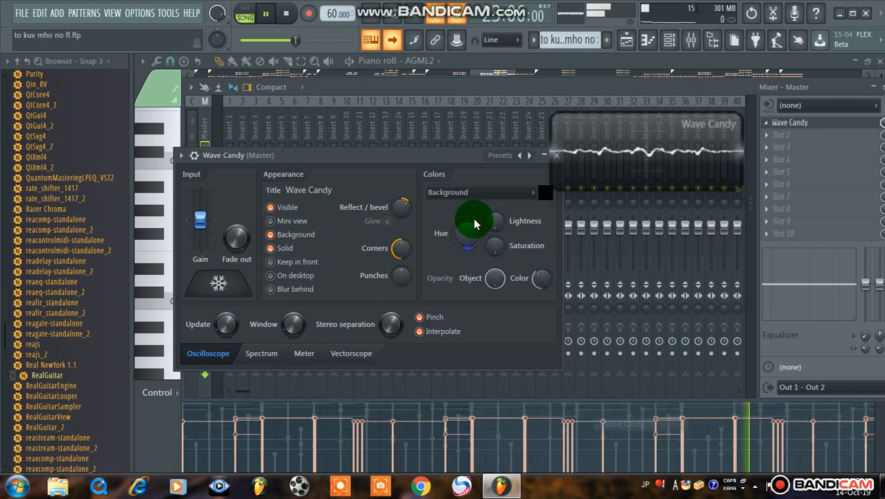
pyautogui.moveTo(395, 157); pyautogui.dragTo(570, 140)
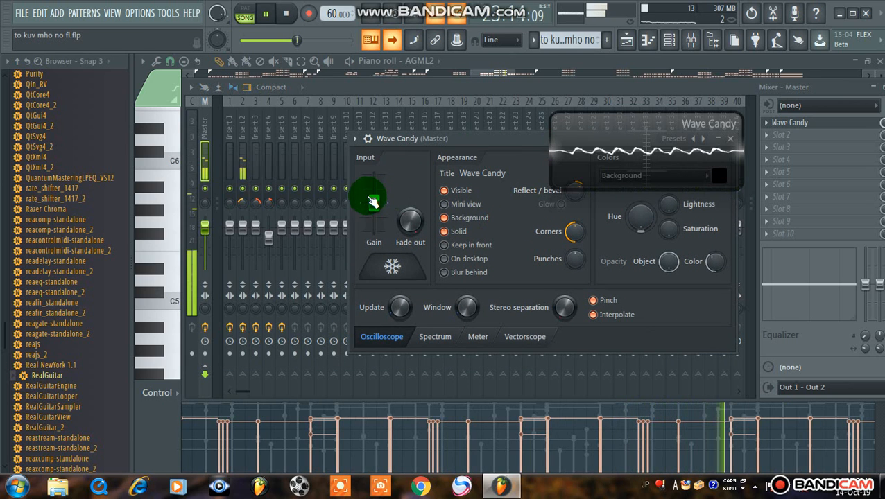
# Raise Wave Candy's input gain and try its oscilloscope Window and Stereo separation controls
pyautogui.moveTo(373, 189); pyautogui.dragTo(379, 196)
pyautogui.click(431, 346)
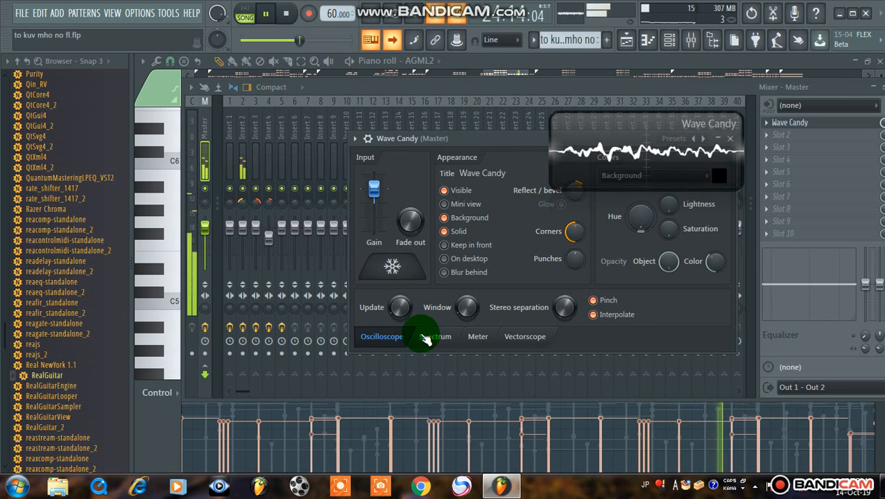
pyautogui.moveTo(465, 316); pyautogui.dragTo(478, 333)
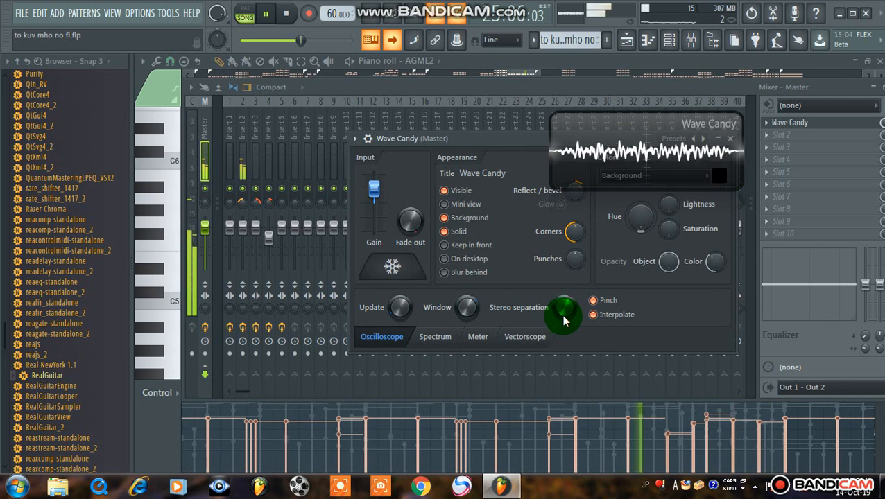
pyautogui.moveTo(564, 318); pyautogui.dragTo(554, 299)
# Switch Wave Candy through Spectrum and Meter to Vectorscope, then move its display off the mixer and close its settings
pyautogui.click(441, 335)
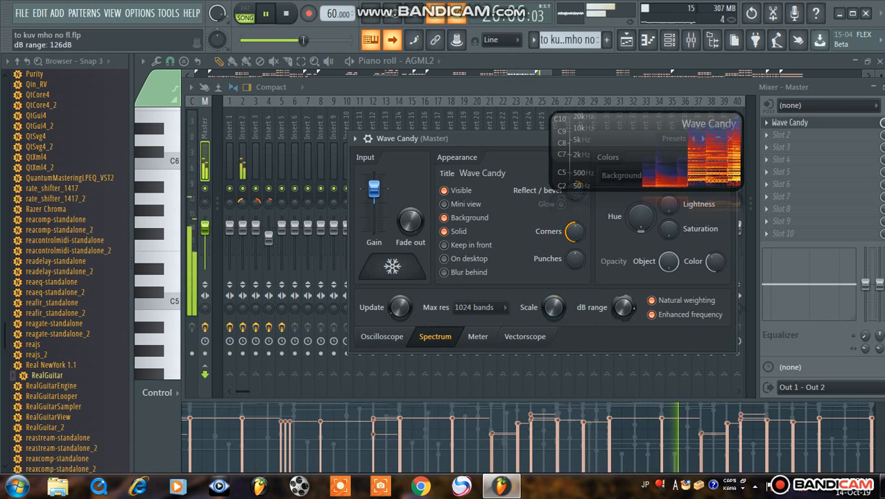
pyautogui.click(479, 337)
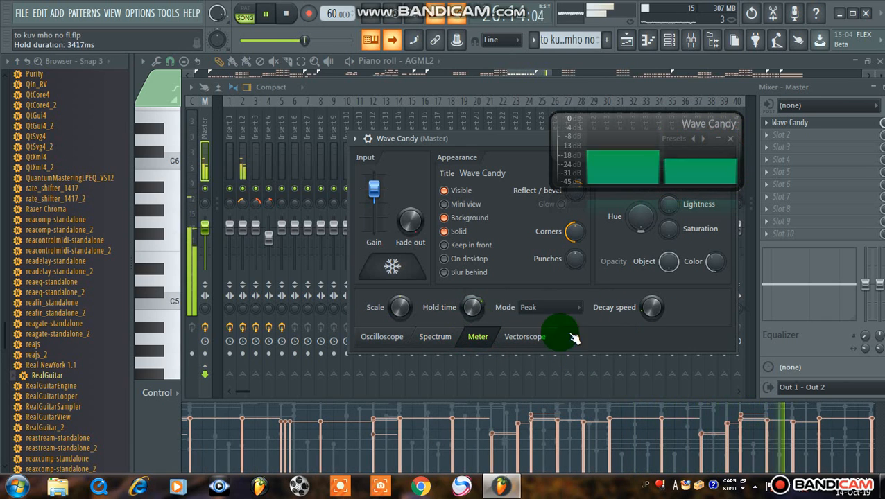
pyautogui.click(522, 339)
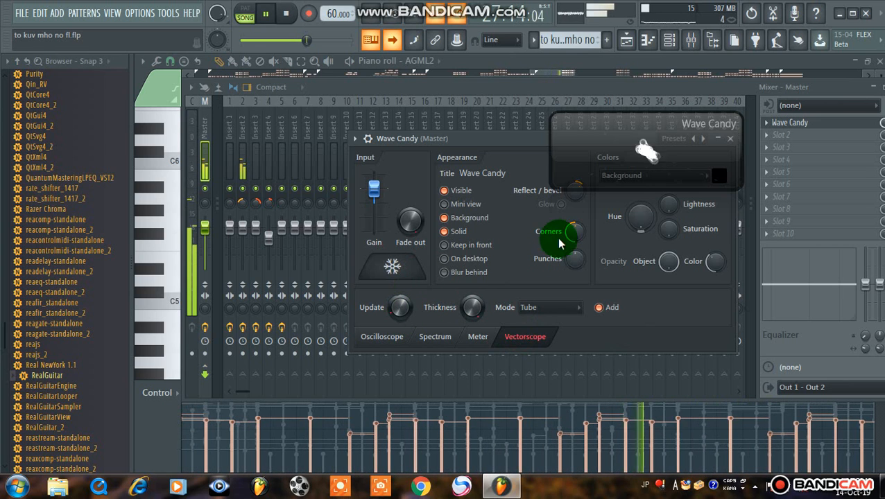
pyautogui.moveTo(585, 158); pyautogui.dragTo(791, 11)
pyautogui.click(726, 141)
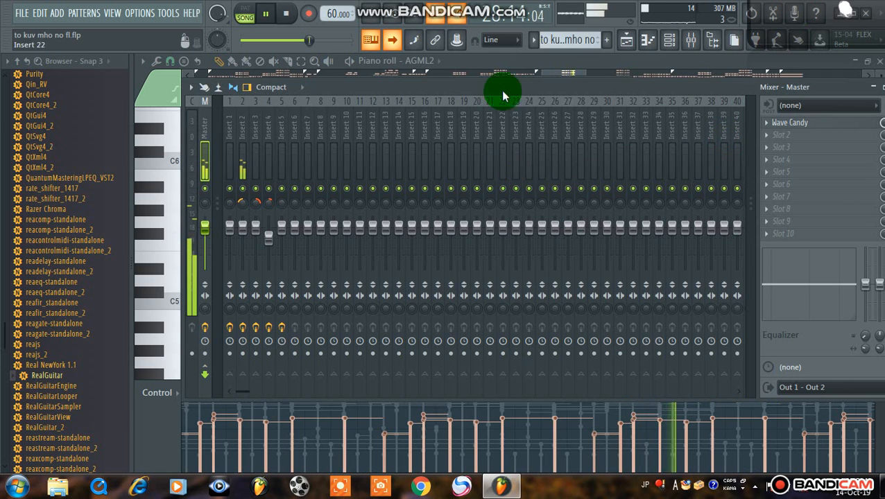
# Show the playlist and the channel rack, and end EZkeys' solo so that all channels play
pyautogui.click(623, 44)
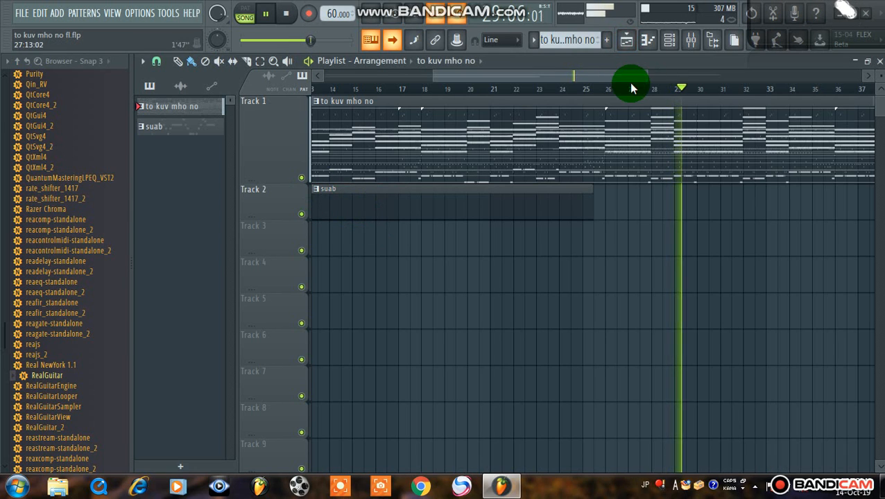
pyautogui.click(668, 43)
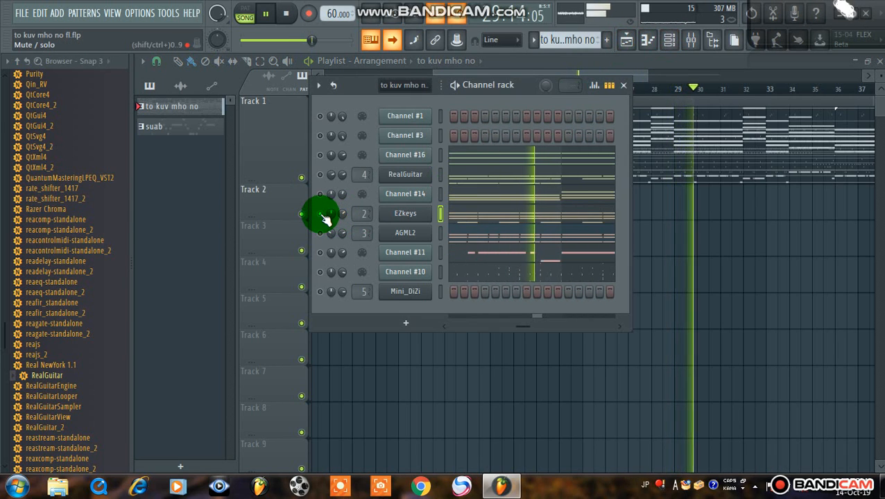
# Open the EZkeys plugin and check its Grand Piano library and preset list, keeping the Standard preset
pyautogui.click(410, 214)
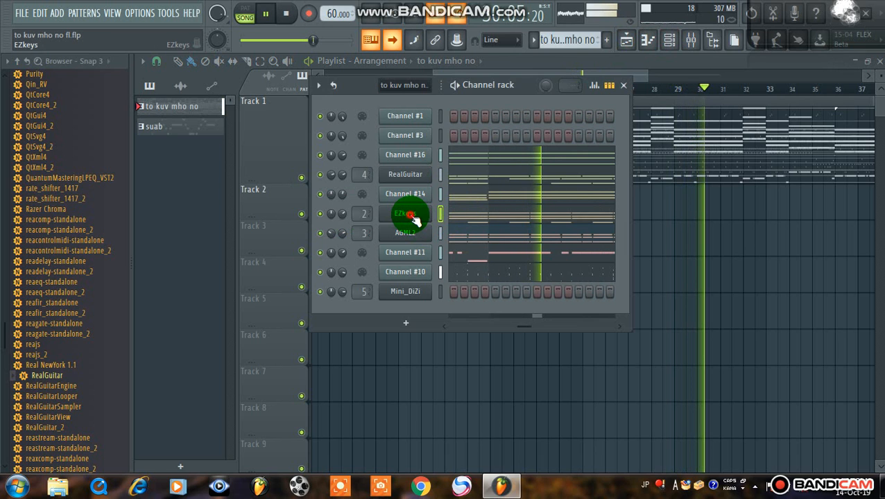
pyautogui.click(410, 214)
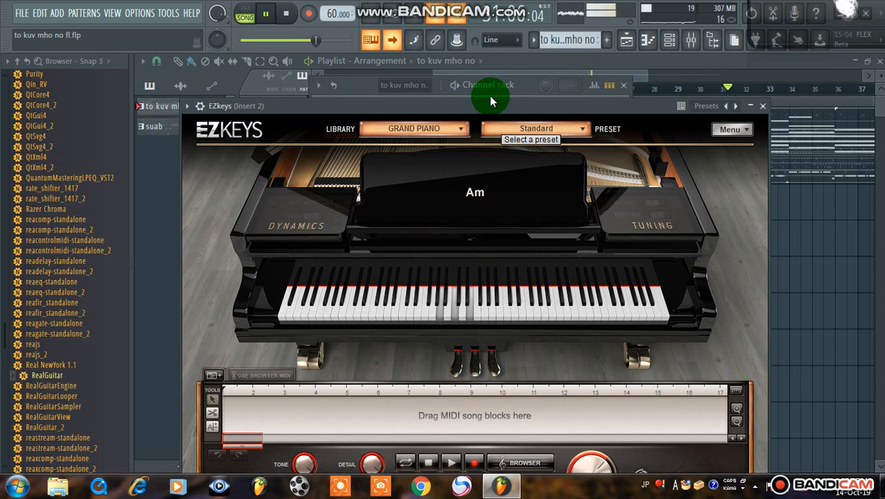
pyautogui.click(558, 133)
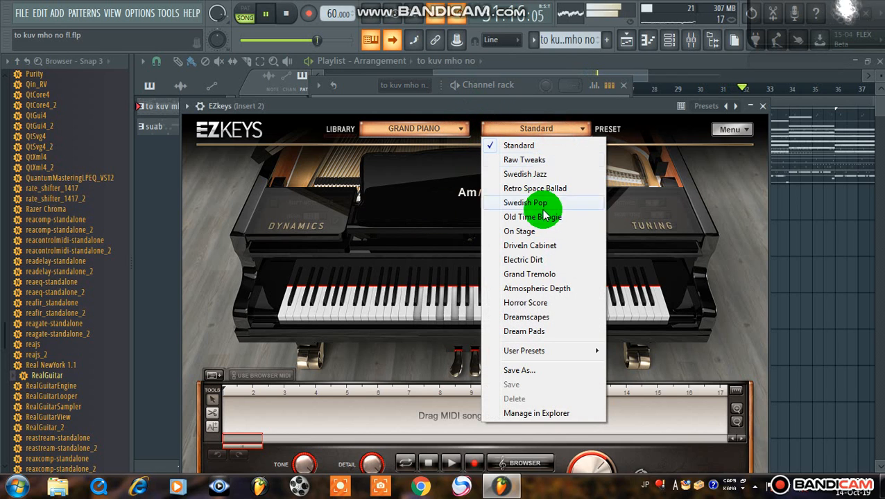
pyautogui.click(539, 147)
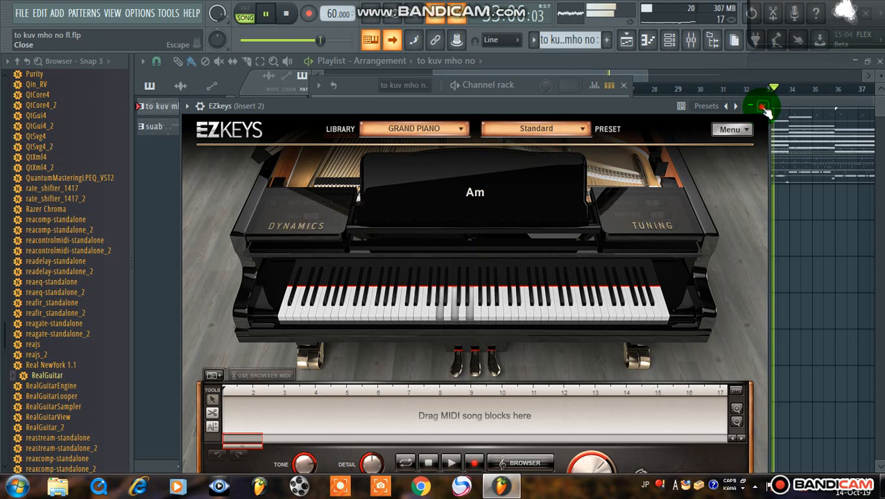
# Close EZkeys, open the AGML2 channel's Ample Guitar M II Lite plugin to check its controls, and close it again
pyautogui.click(762, 106)
pyautogui.click(407, 233)
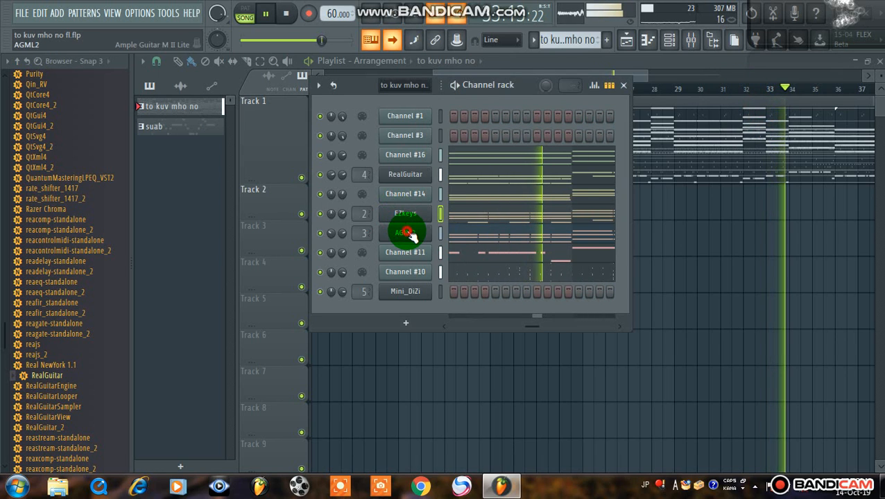
pyautogui.click(447, 123)
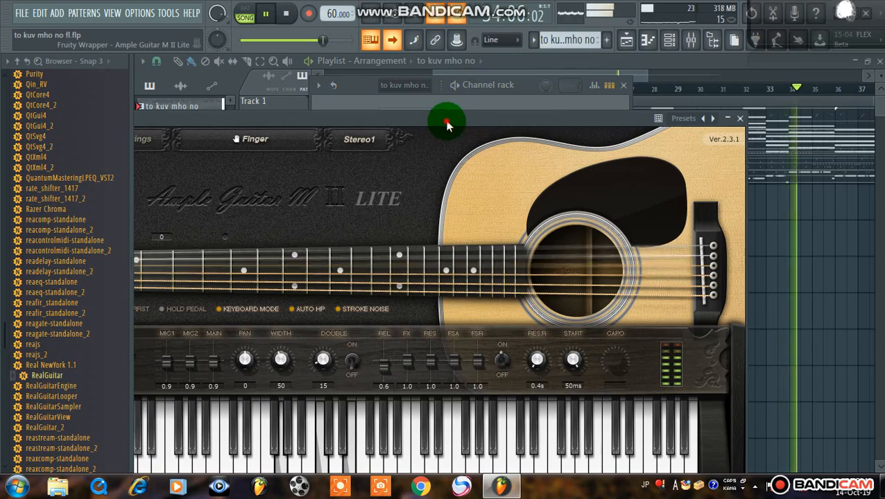
pyautogui.moveTo(447, 123); pyautogui.dragTo(494, 147)
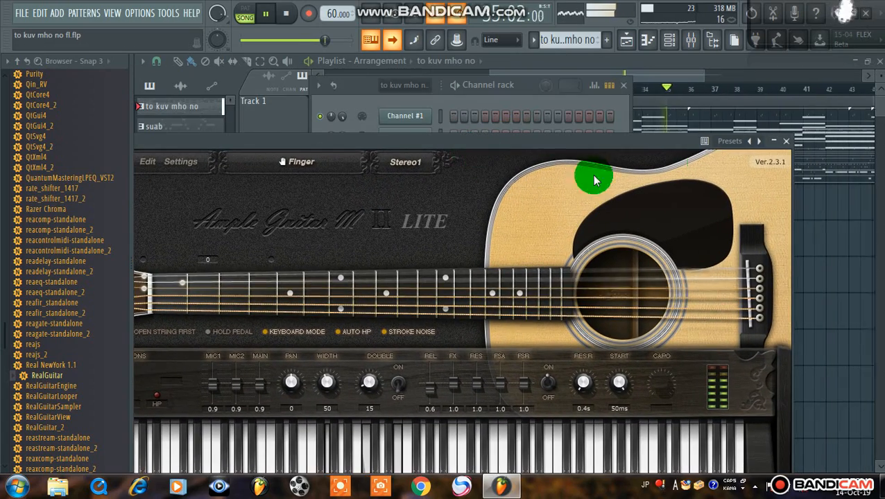
pyautogui.click(785, 143)
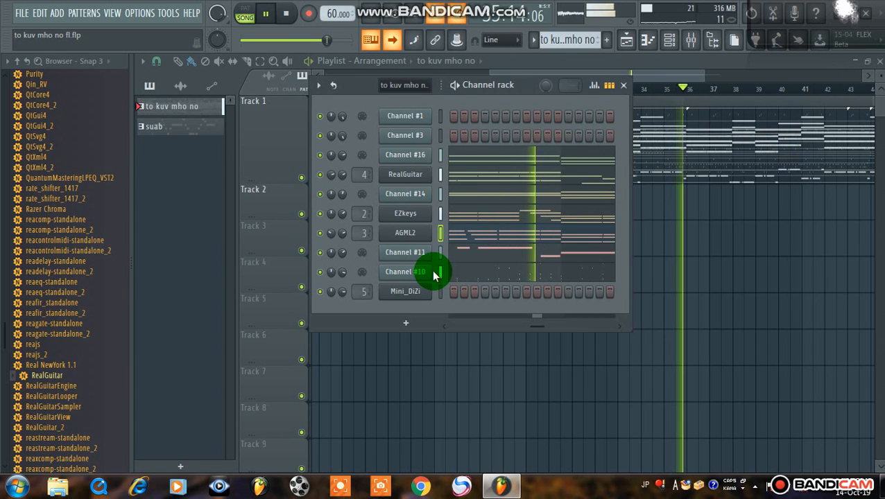
# Solo Channel #11 and unmute Channel #10 so that only these two play
pyautogui.keyDown('ctrl'); pyautogui.click(319, 253); pyautogui.keyUp('ctrl')
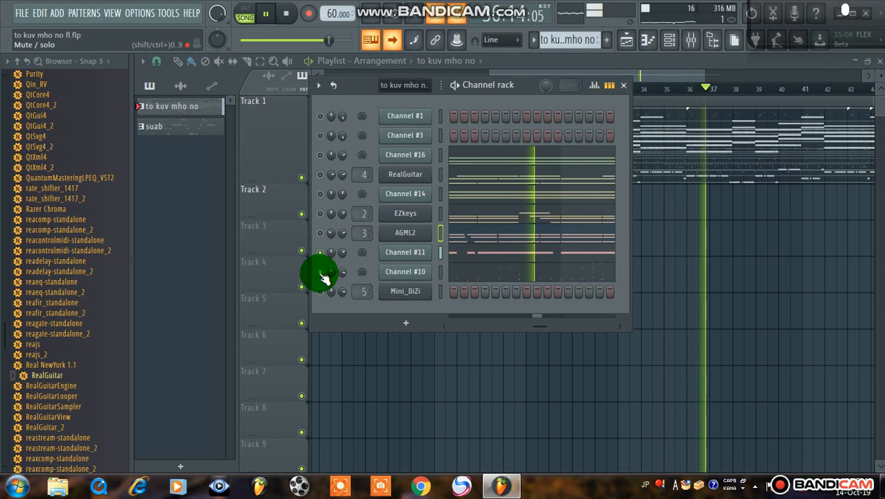
pyautogui.click(320, 272)
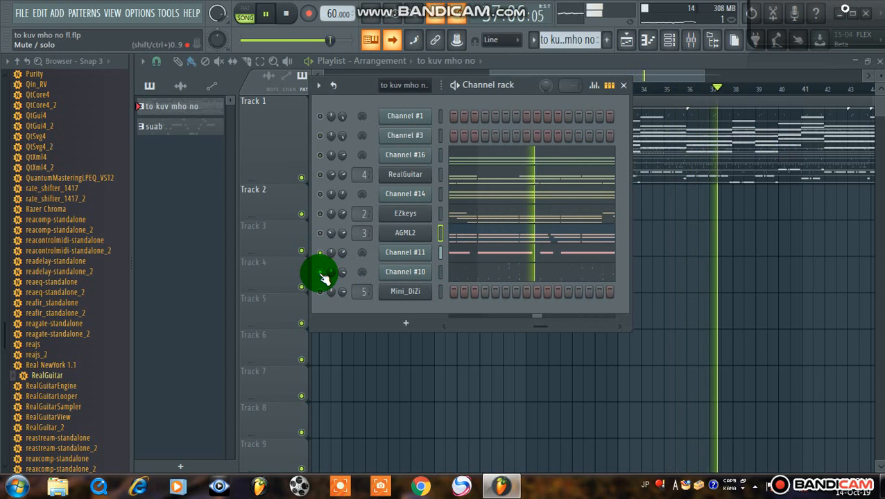
# Add Fruity Reeverb 2 to slot 3 of mixer Insert 1, set its wet level to 39%, and close its window
pyautogui.click(691, 39)
pyautogui.click(230, 155)
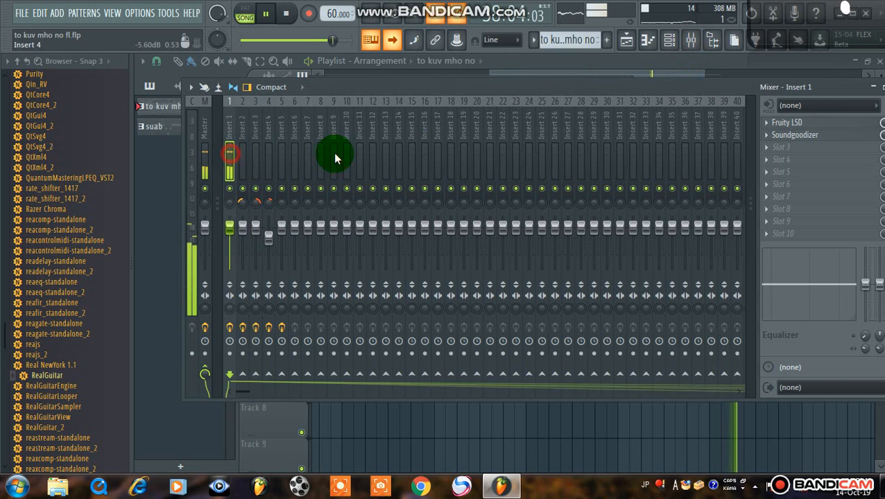
pyautogui.click(796, 155)
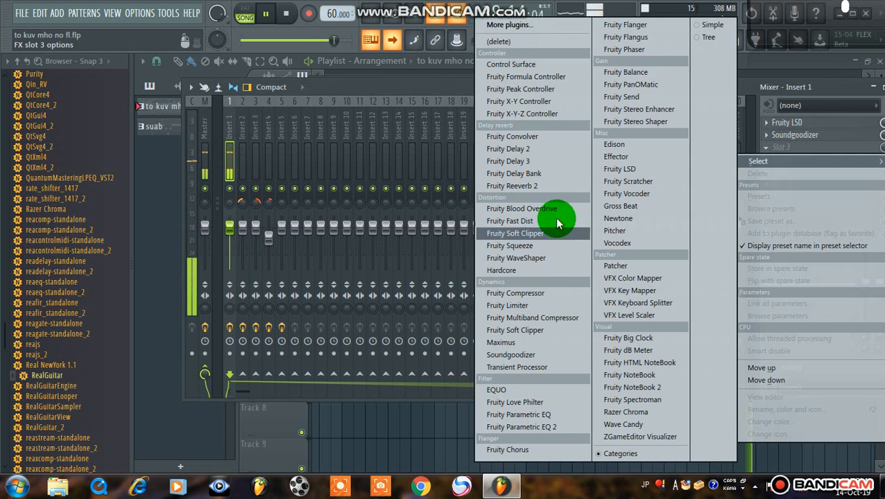
pyautogui.click(557, 188)
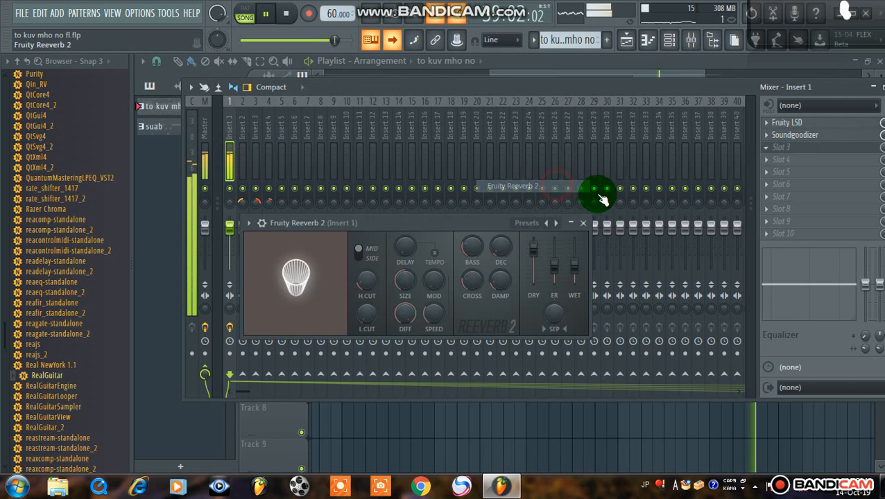
pyautogui.click(436, 223)
pyautogui.moveTo(438, 222); pyautogui.dragTo(471, 189)
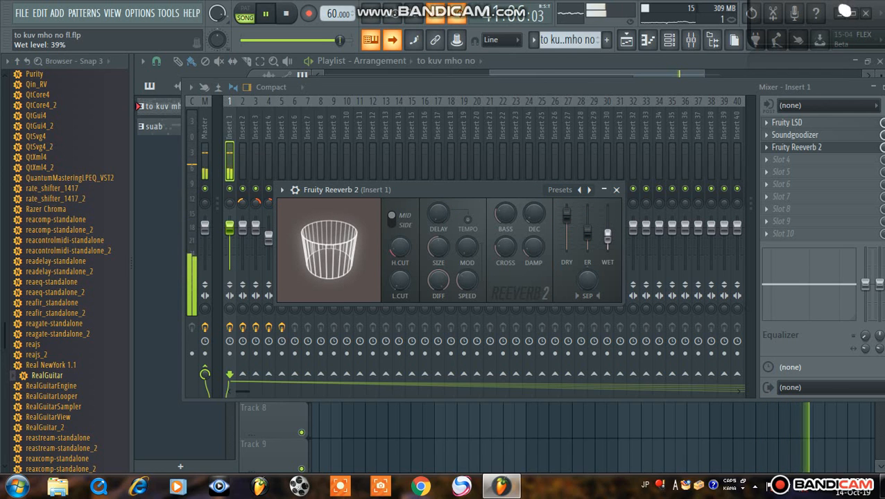
pyautogui.click(614, 190)
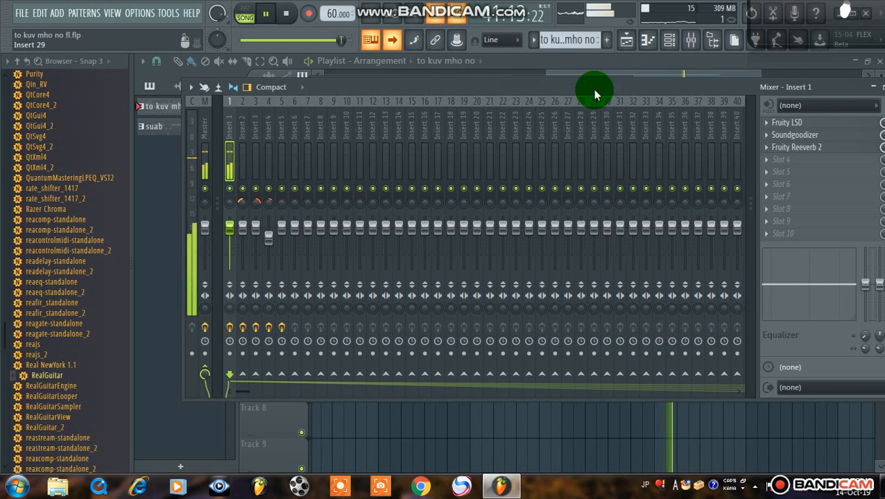
# Bring up the channel rack in front of the mixer and turn all channels back on
pyautogui.click(627, 40)
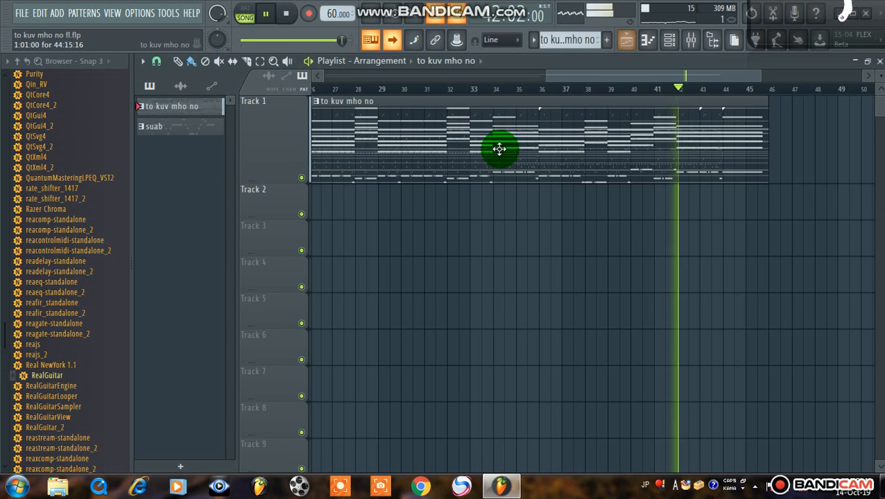
pyautogui.click(688, 39)
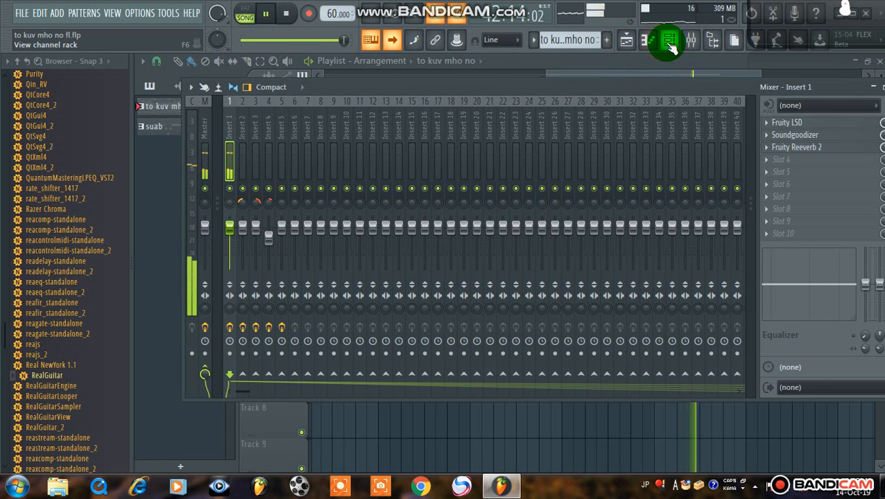
pyautogui.click(670, 43)
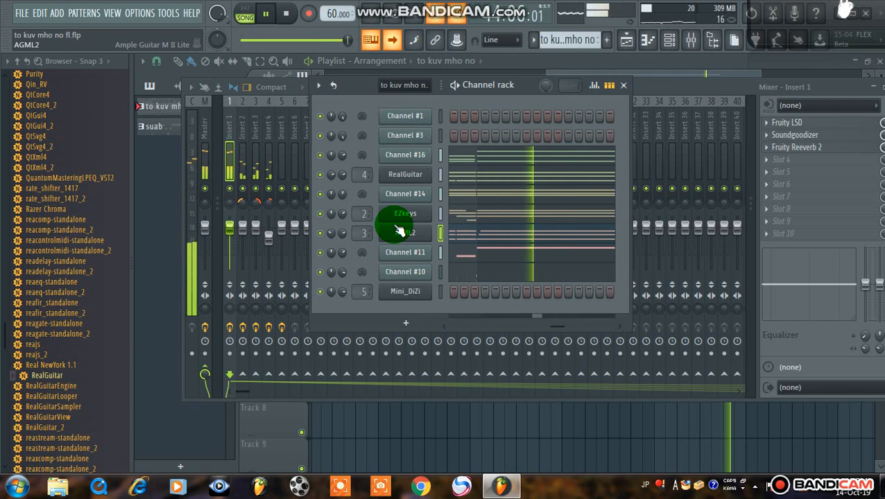
# Pause and restart playback, and move the song position back to the beginning
pyautogui.press('space')
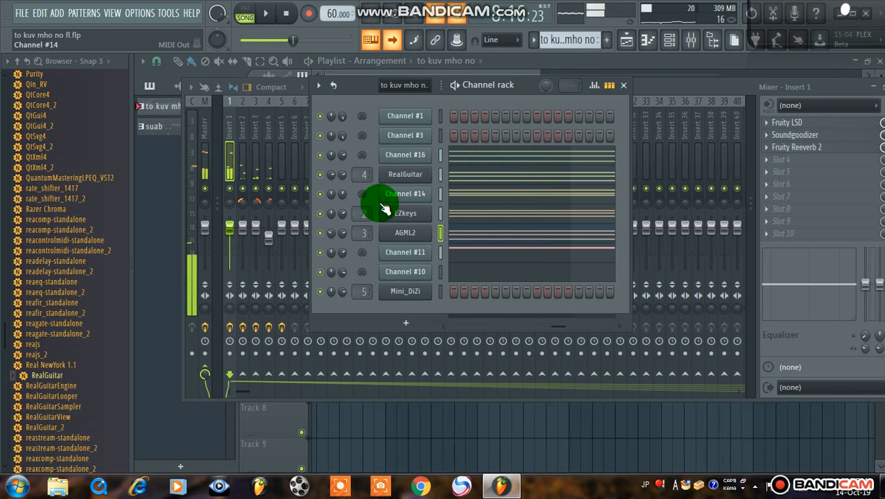
pyautogui.press('space')
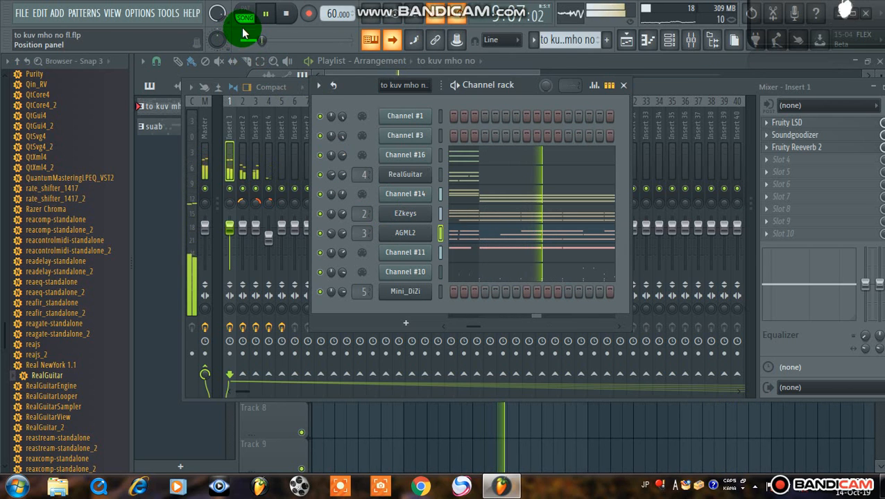
pyautogui.moveTo(243, 29); pyautogui.dragTo(264, 42)
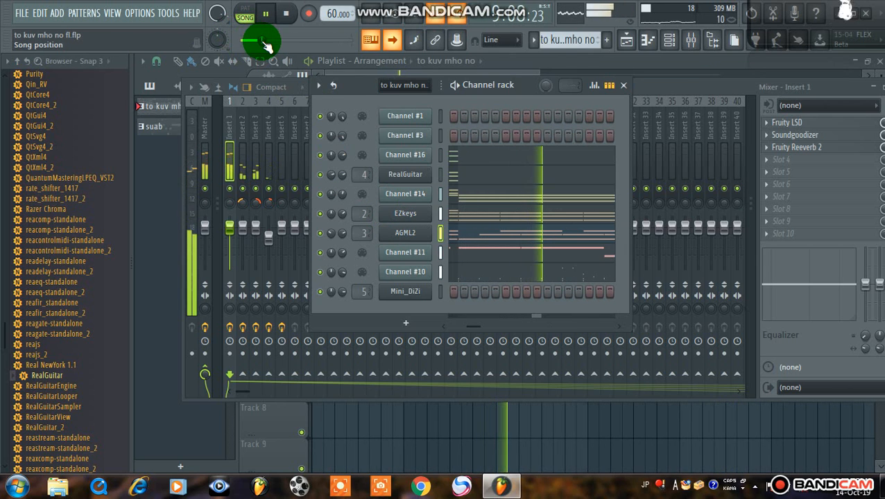
# Show the playlist and examine the opening bars of the to kuv mho no and suab clips
pyautogui.click(626, 40)
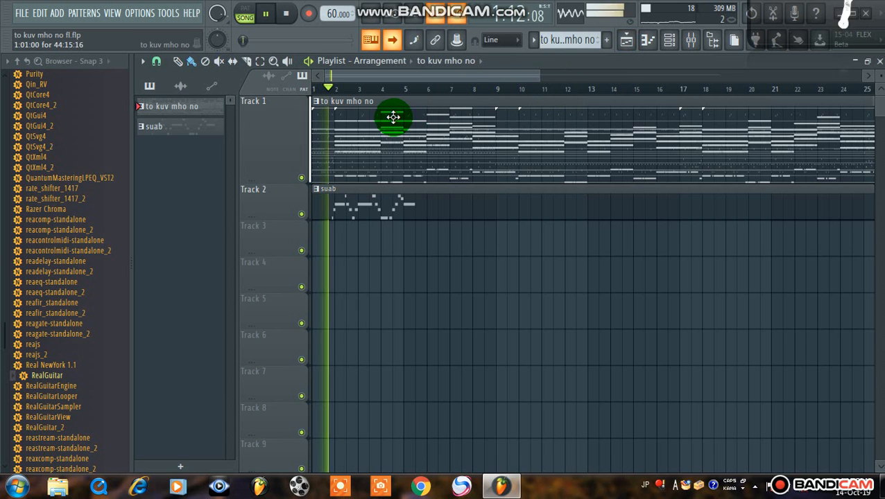
pyautogui.scroll(4, 356, 89)
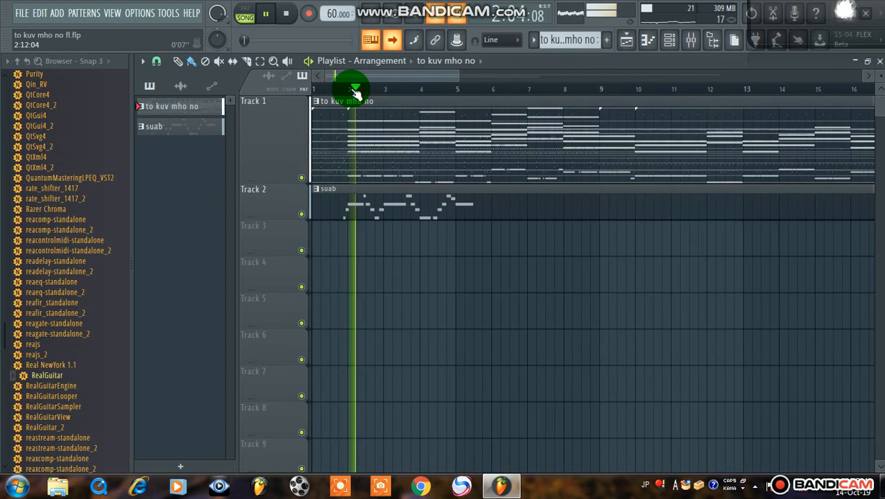
pyautogui.moveTo(360, 76); pyautogui.dragTo(317, 86)
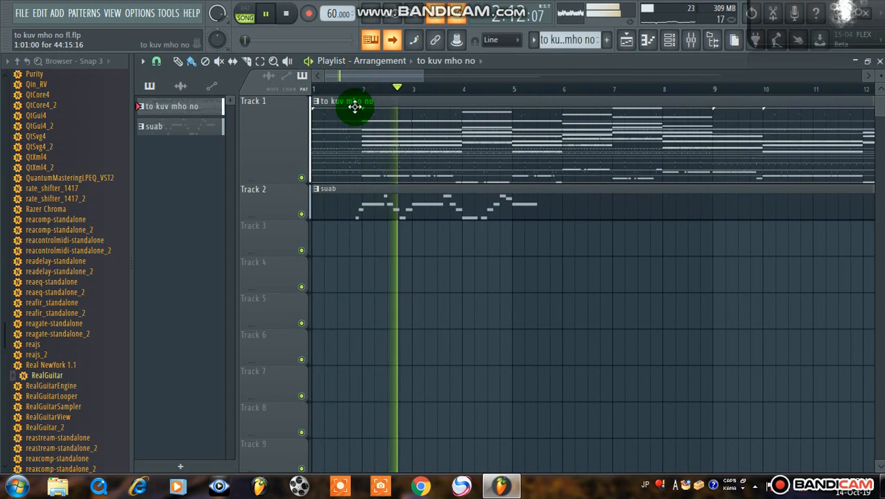